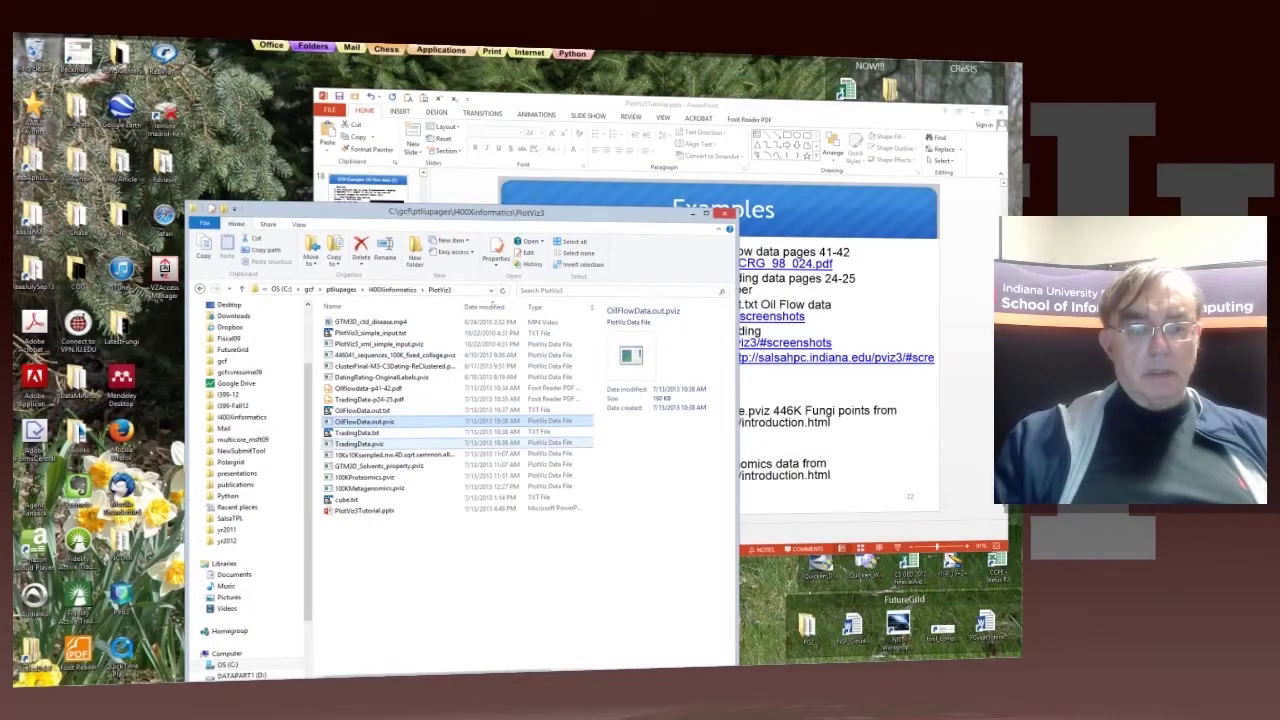
- Open TradingData.pviz in PlotViz, maximize its window and hide the plot axes
{"action": "double_click", "coordinate": [386, 443]}
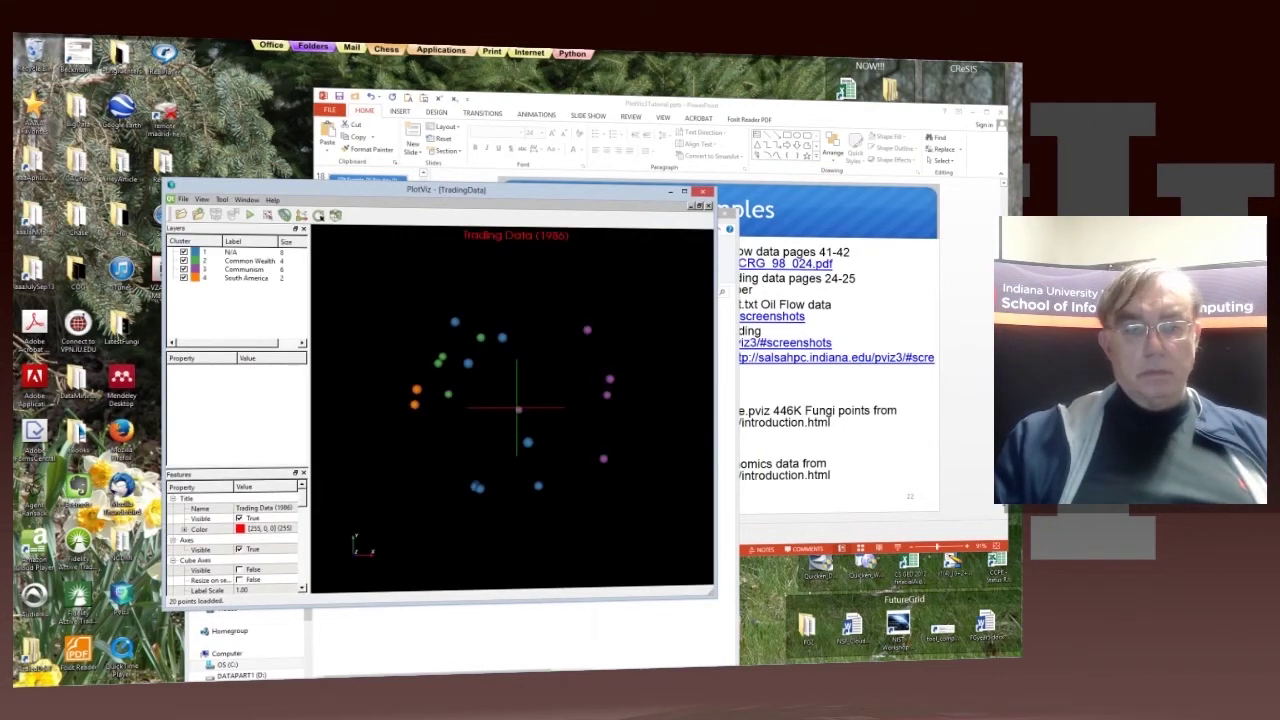
{"action": "left_click", "coordinate": [684, 191]}
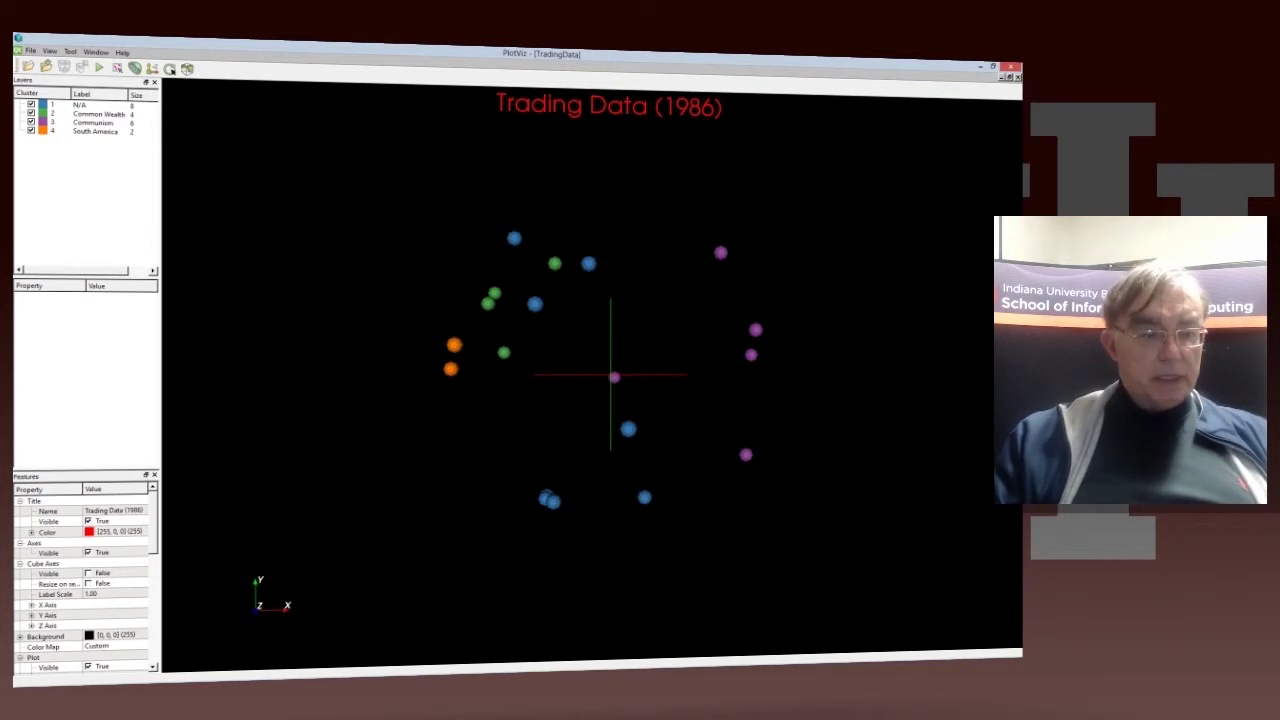
{"action": "left_click", "coordinate": [88, 552]}
{"action": "left_click", "coordinate": [88, 552]}
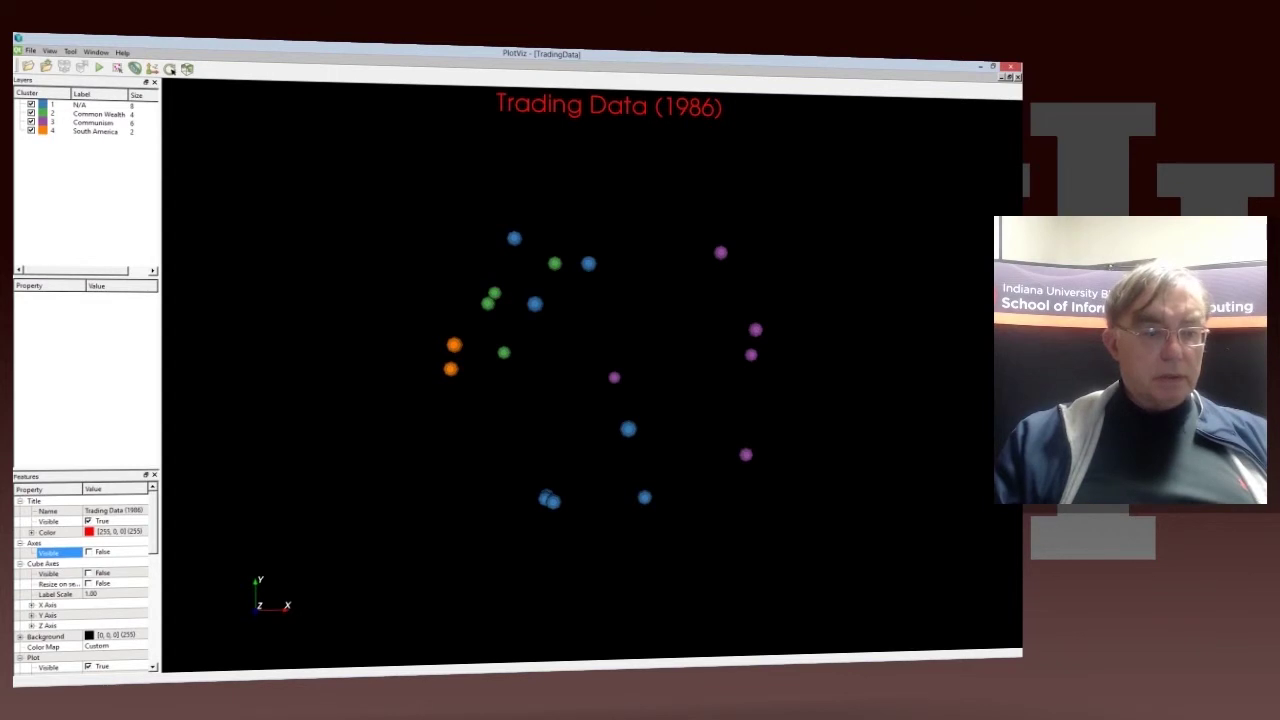
- Make the labels visible in the plot features and select all data points so that each one shows its label
{"action": "scroll", "coordinate": [85, 580], "scroll_direction": "down", "scroll_amount": 6}
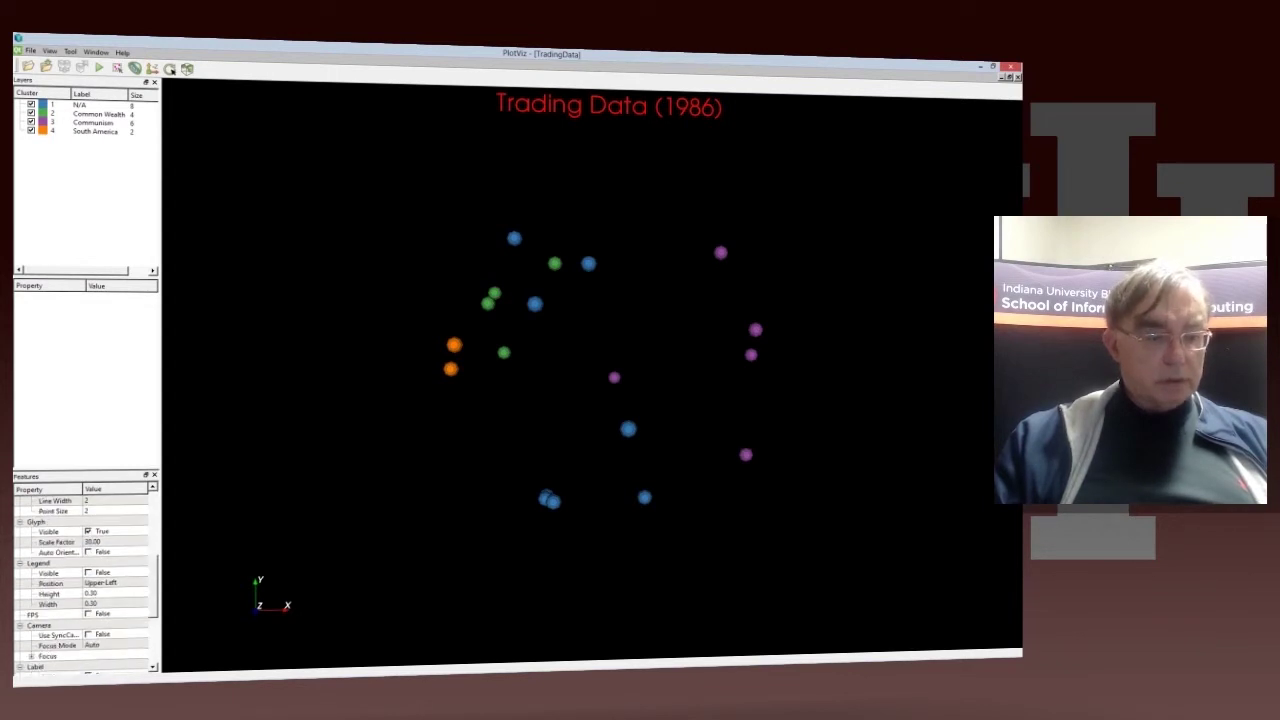
{"action": "scroll", "coordinate": [85, 580], "scroll_direction": "down", "scroll_amount": 1}
{"action": "scroll", "coordinate": [85, 580], "scroll_direction": "down", "scroll_amount": 5}
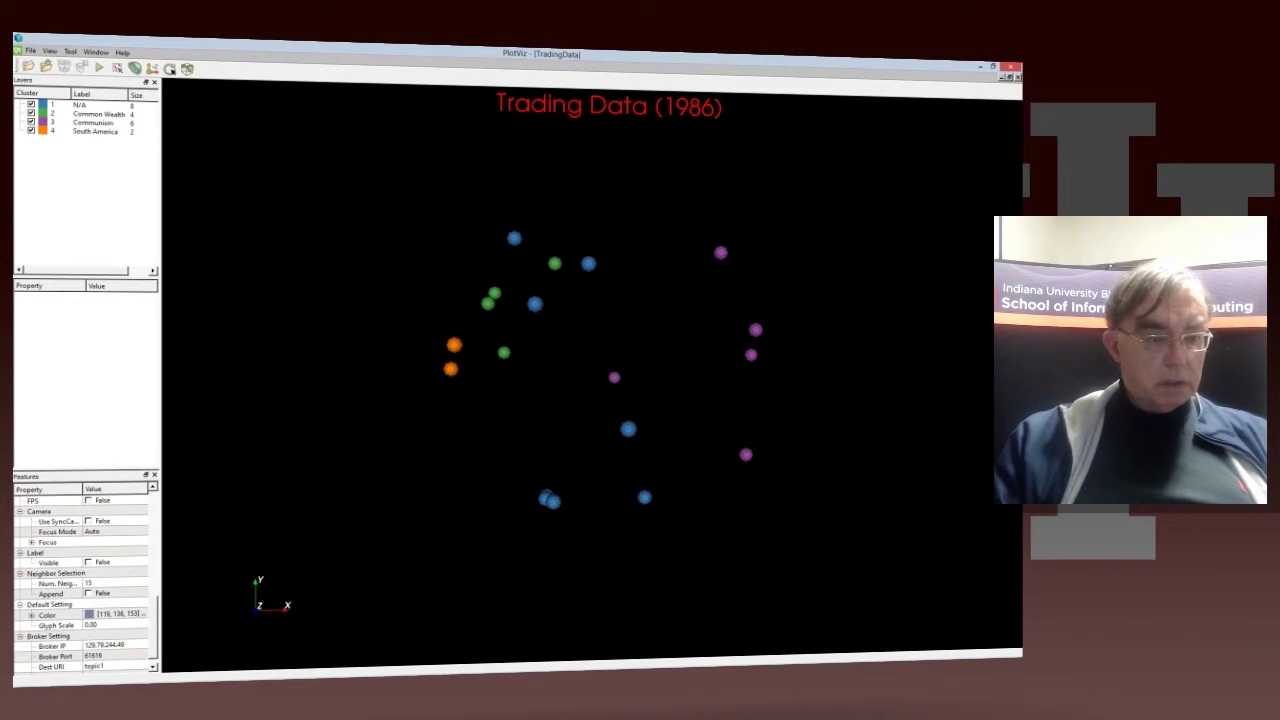
{"action": "left_click", "coordinate": [89, 562]}
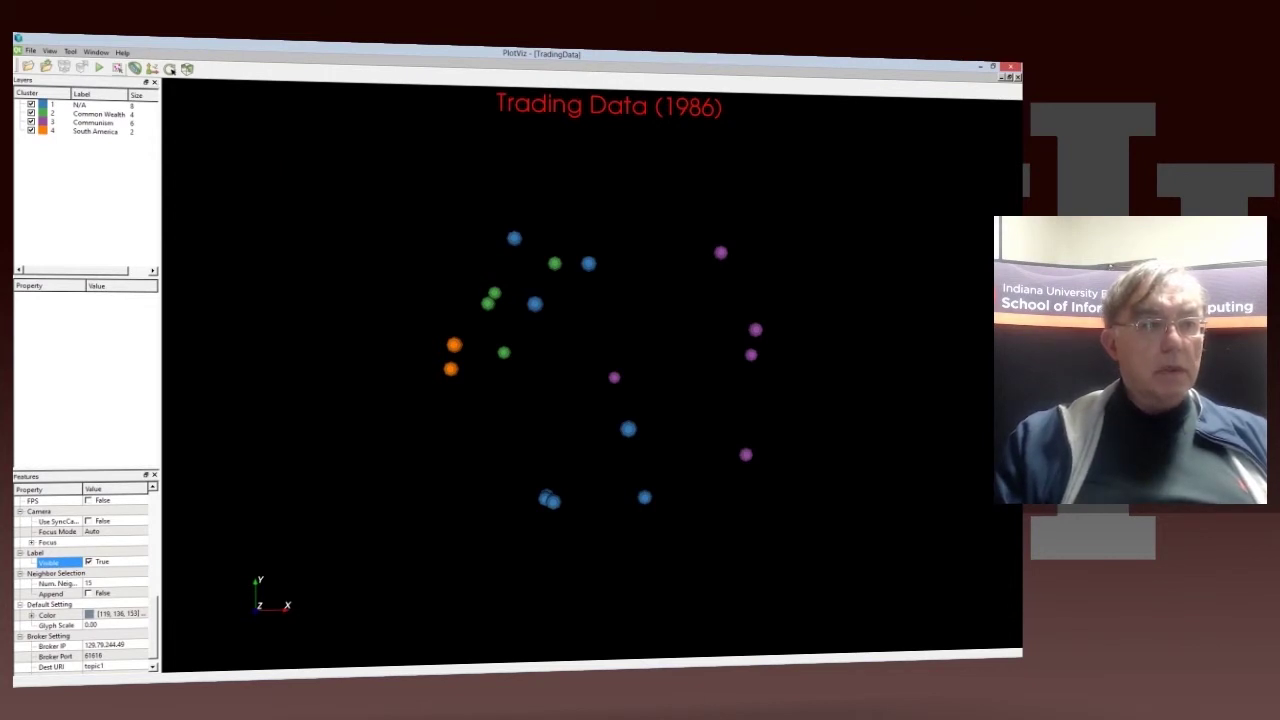
{"action": "left_click_drag", "start_coordinate": [343, 163], "coordinate": [871, 657]}
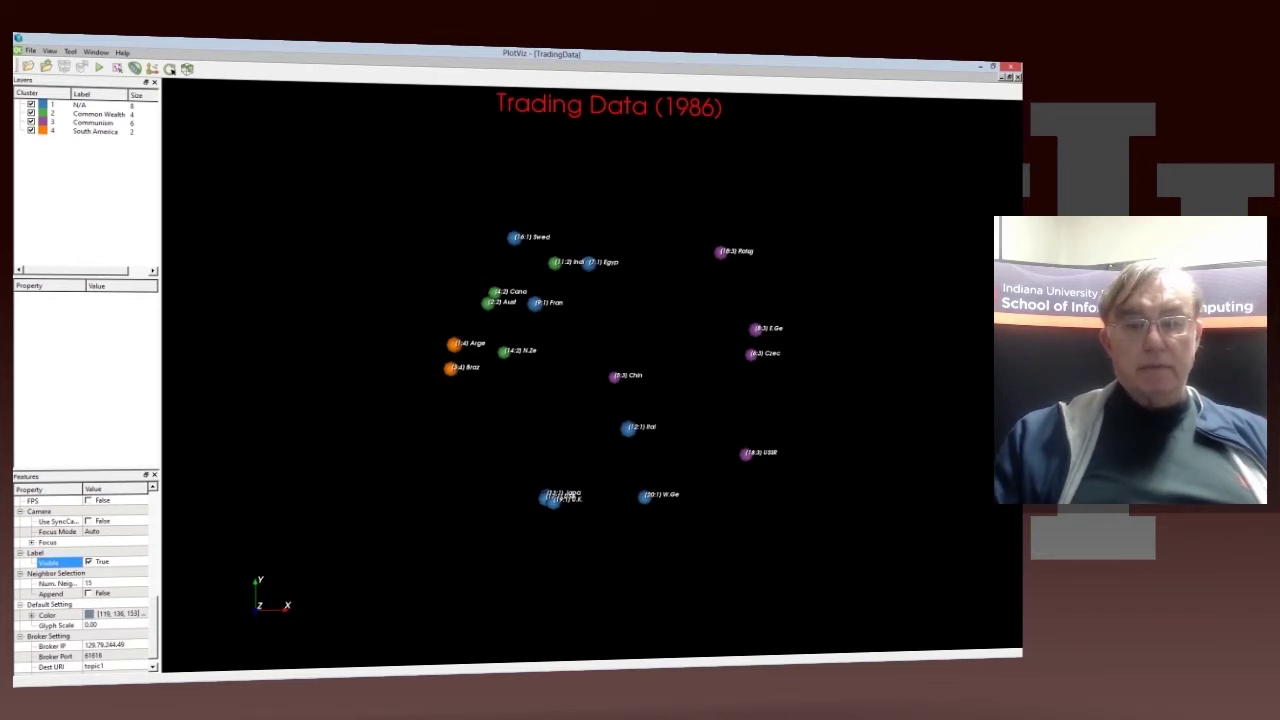
{"action": "scroll", "coordinate": [616, 378], "scroll_direction": "up", "scroll_amount": 2}
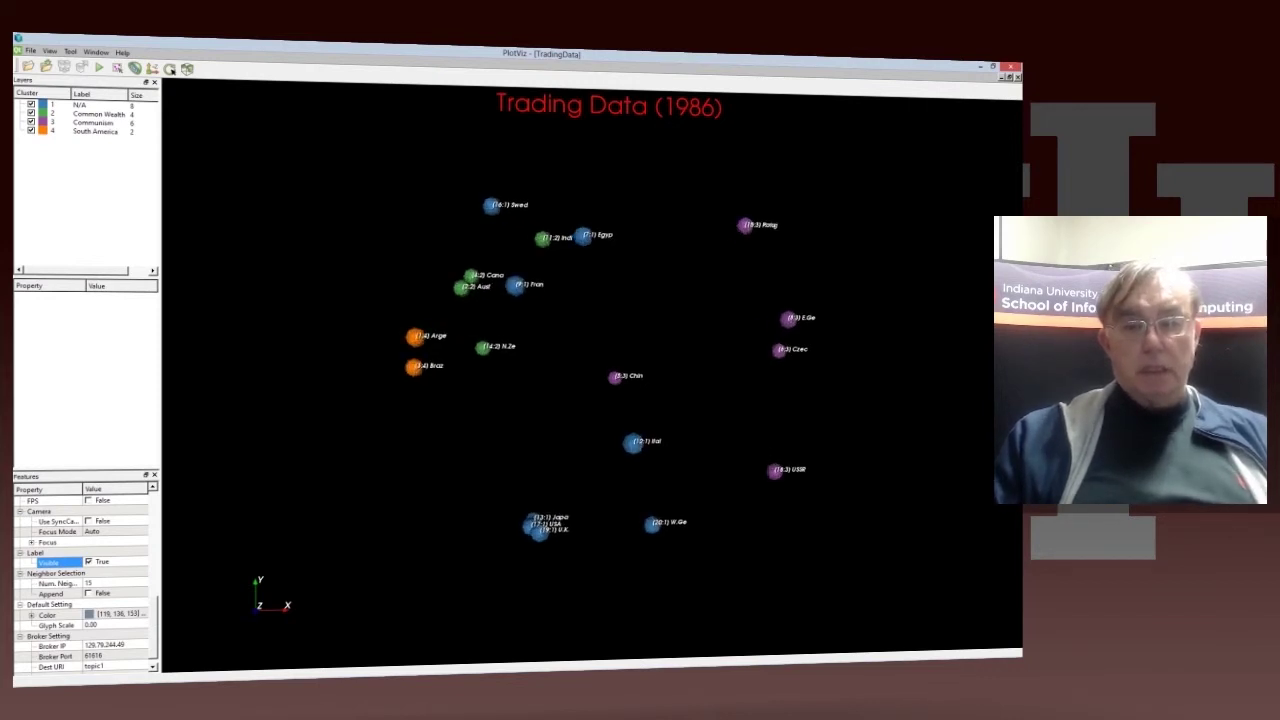
{"action": "scroll", "coordinate": [616, 378], "scroll_direction": "up", "scroll_amount": 3}
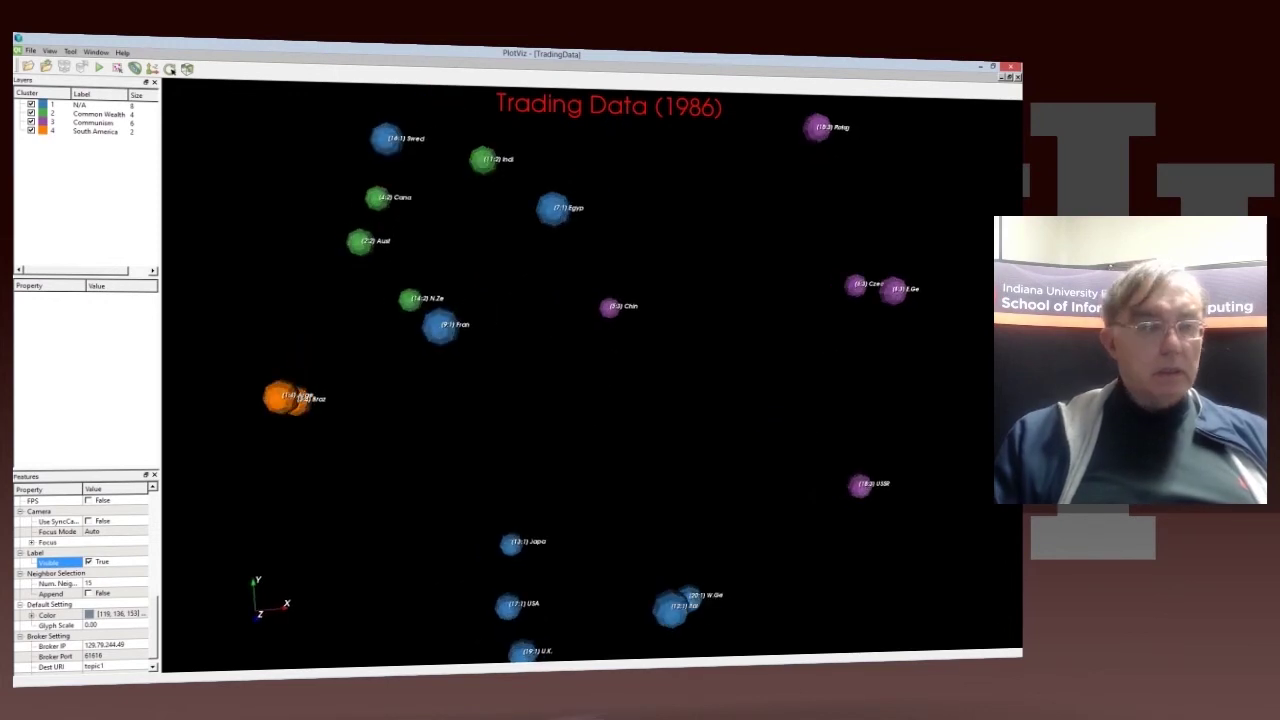
- Change the shape of the N/A cluster to Triangle (2D)
{"action": "left_click", "coordinate": [85, 105]}
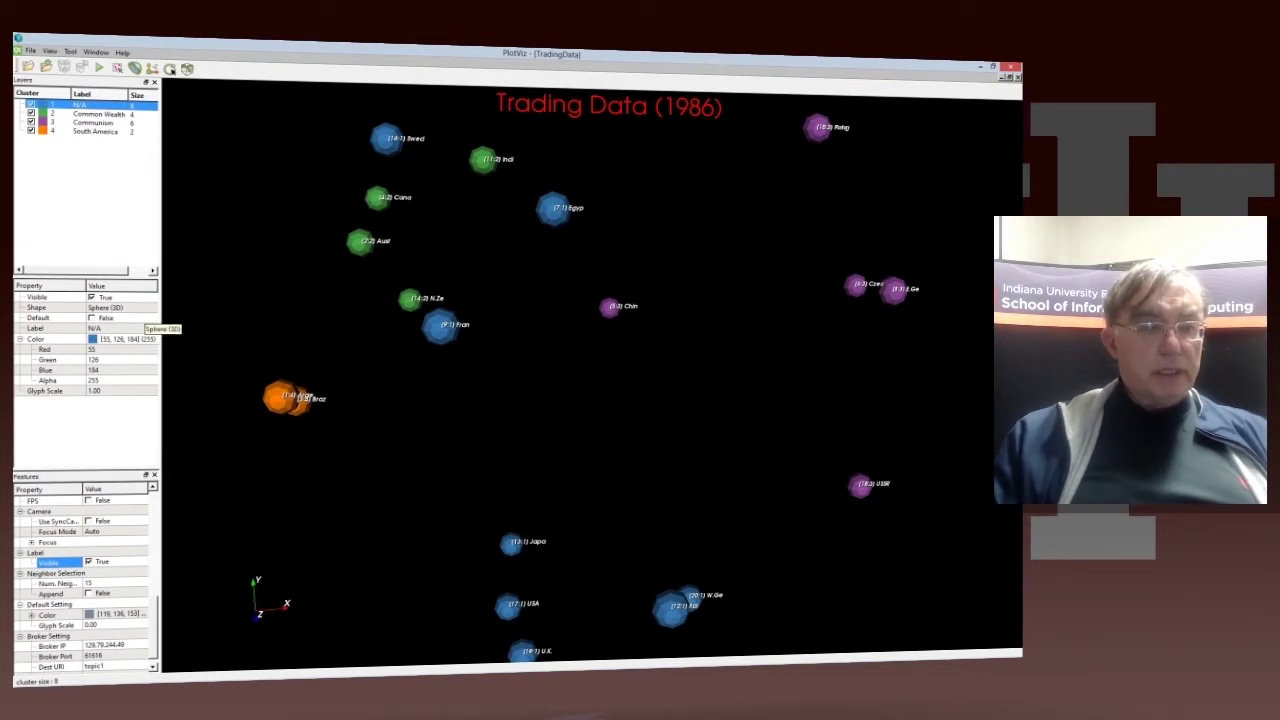
{"action": "left_click", "coordinate": [140, 307]}
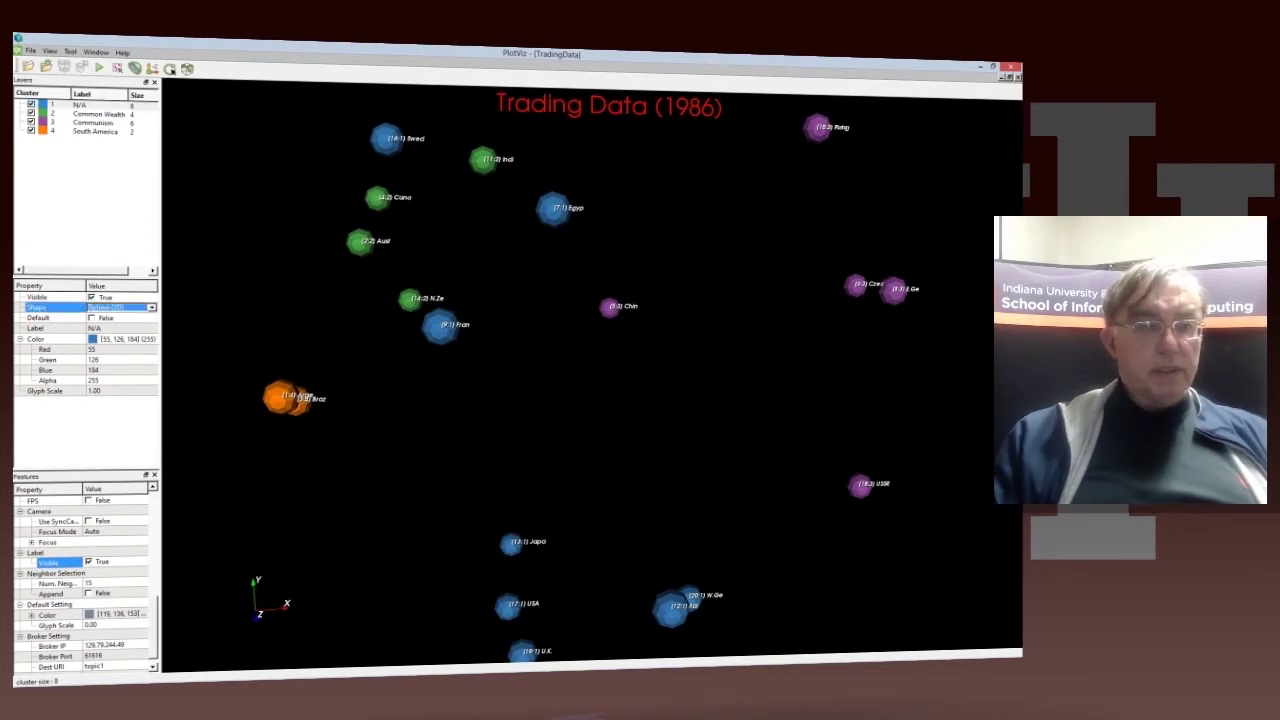
{"action": "left_click", "coordinate": [140, 307]}
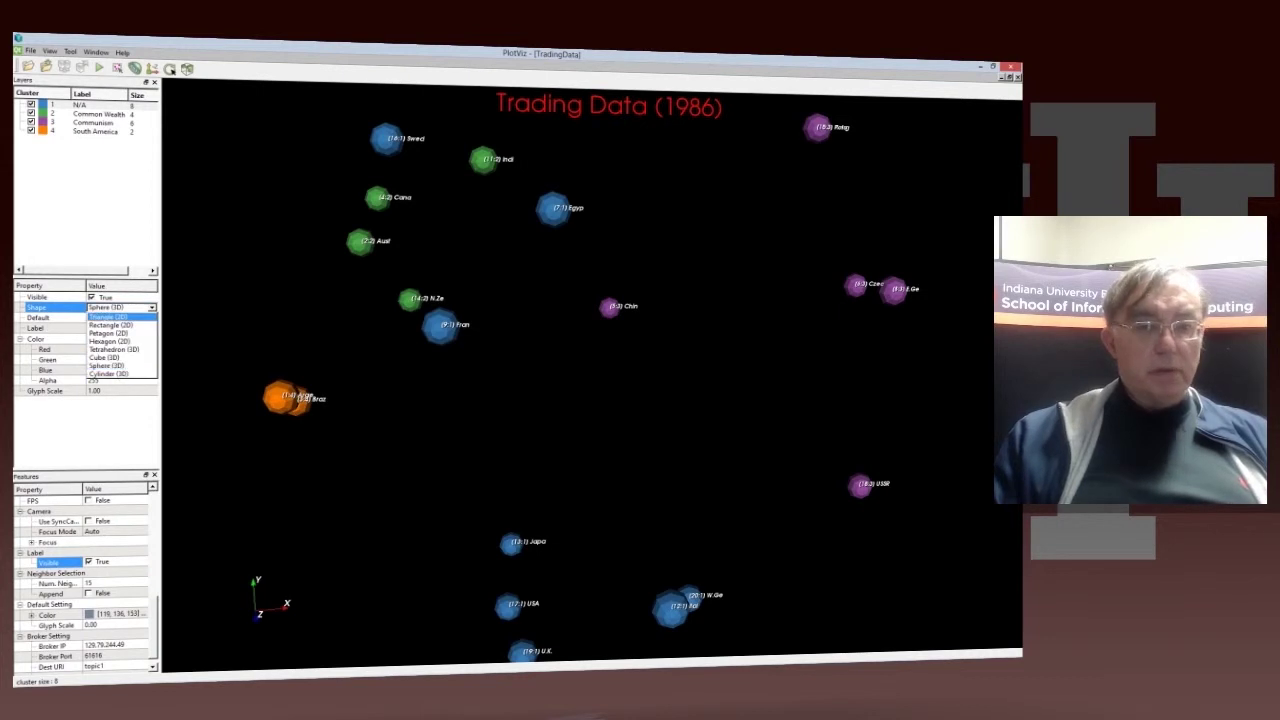
{"action": "left_click", "coordinate": [108, 316]}
- Examine the labelled trading data from several angles, comparing the triangular N/A points with the other clusters
{"action": "left_click_drag", "start_coordinate": [590, 370], "coordinate": [712, 402]}
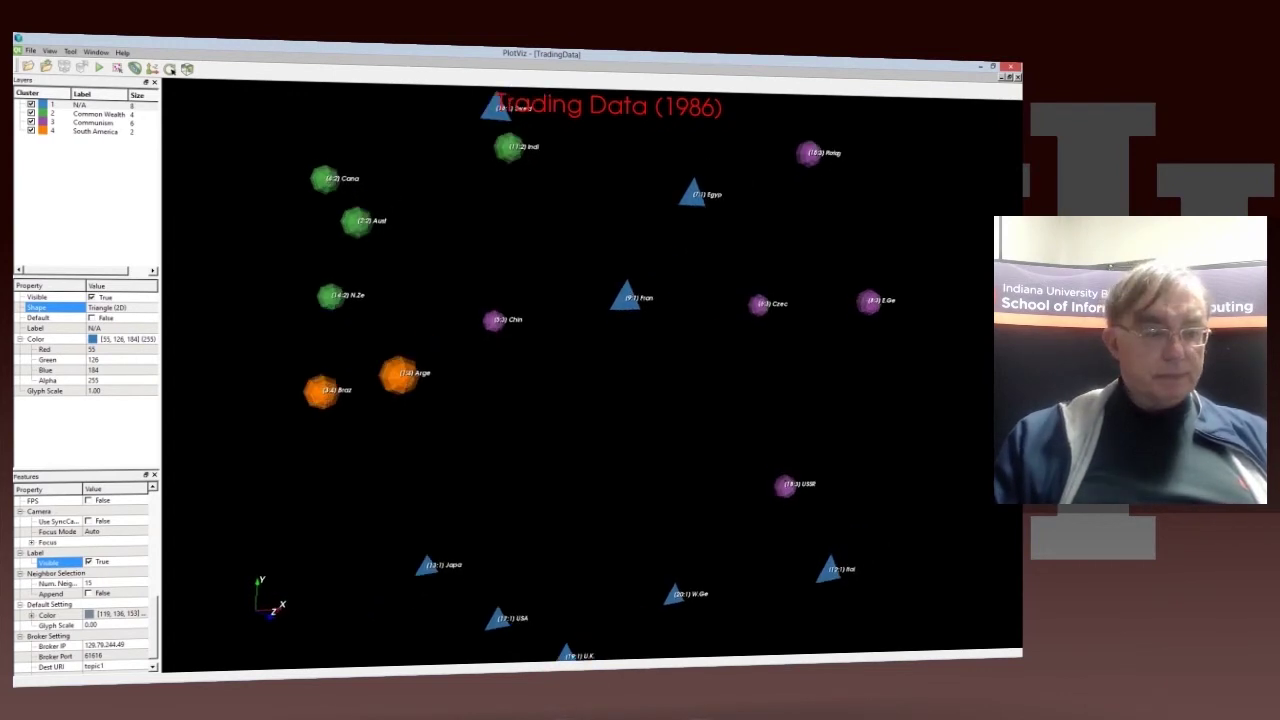
{"action": "scroll", "coordinate": [592, 375], "scroll_direction": "down", "scroll_amount": 1}
{"action": "left_click_drag", "start_coordinate": [650, 380], "coordinate": [405, 374]}
{"action": "left_click_drag", "start_coordinate": [592, 470], "coordinate": [592, 240]}
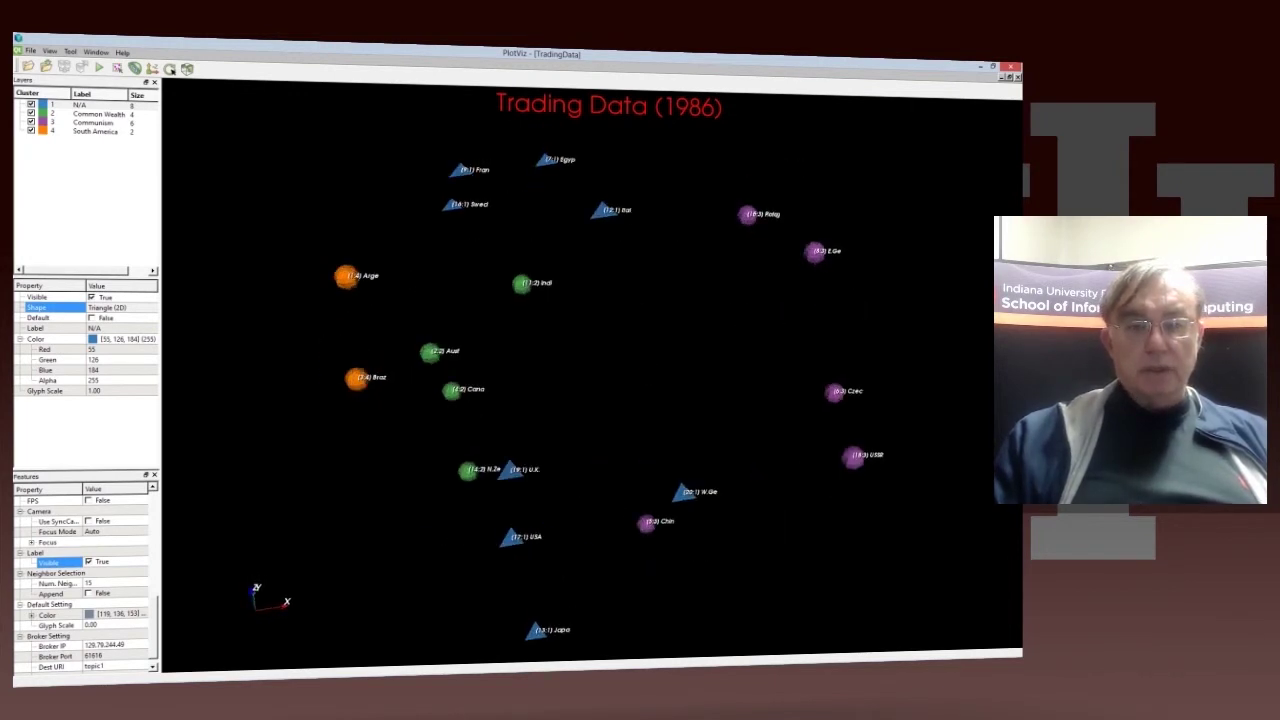
{"action": "left_click_drag", "start_coordinate": [592, 420], "coordinate": [580, 308]}
{"action": "left_click_drag", "start_coordinate": [592, 380], "coordinate": [205, 380]}
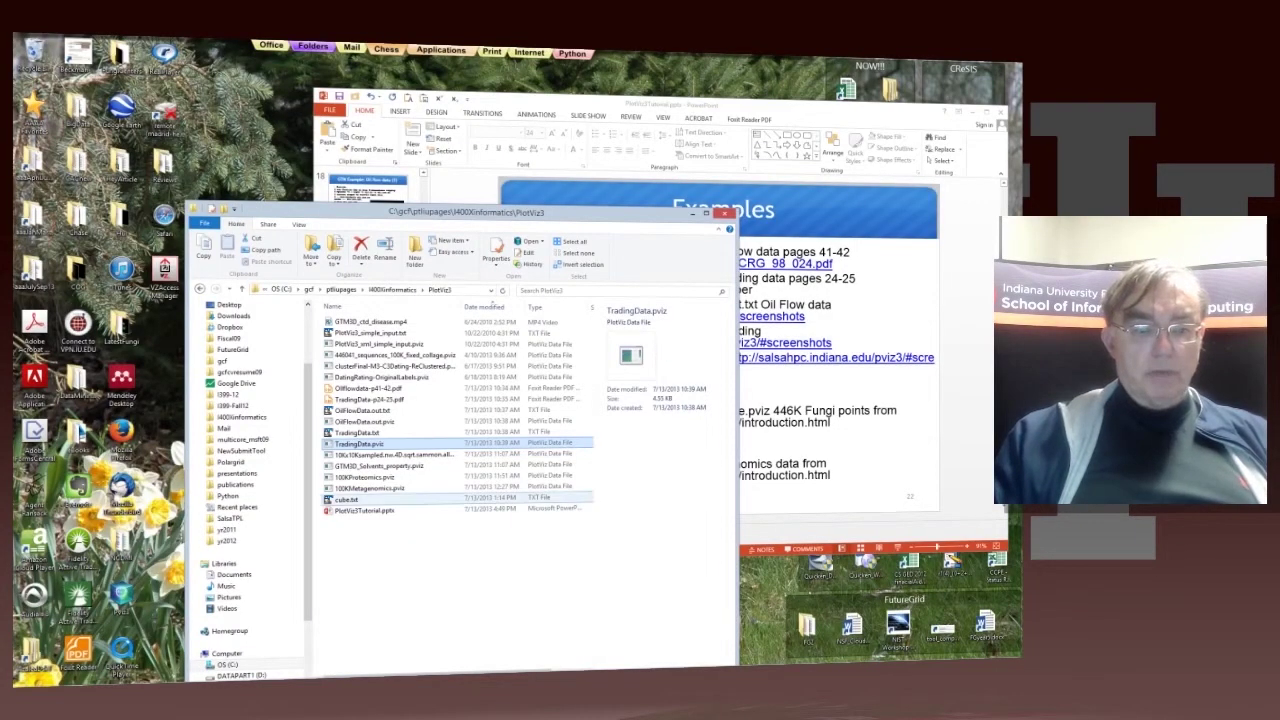
- Open GTM3D_Solvents_property.pviz in a maximized PlotViz window and fit the solvents point cloud in view
{"action": "left_click", "coordinate": [411, 467]}
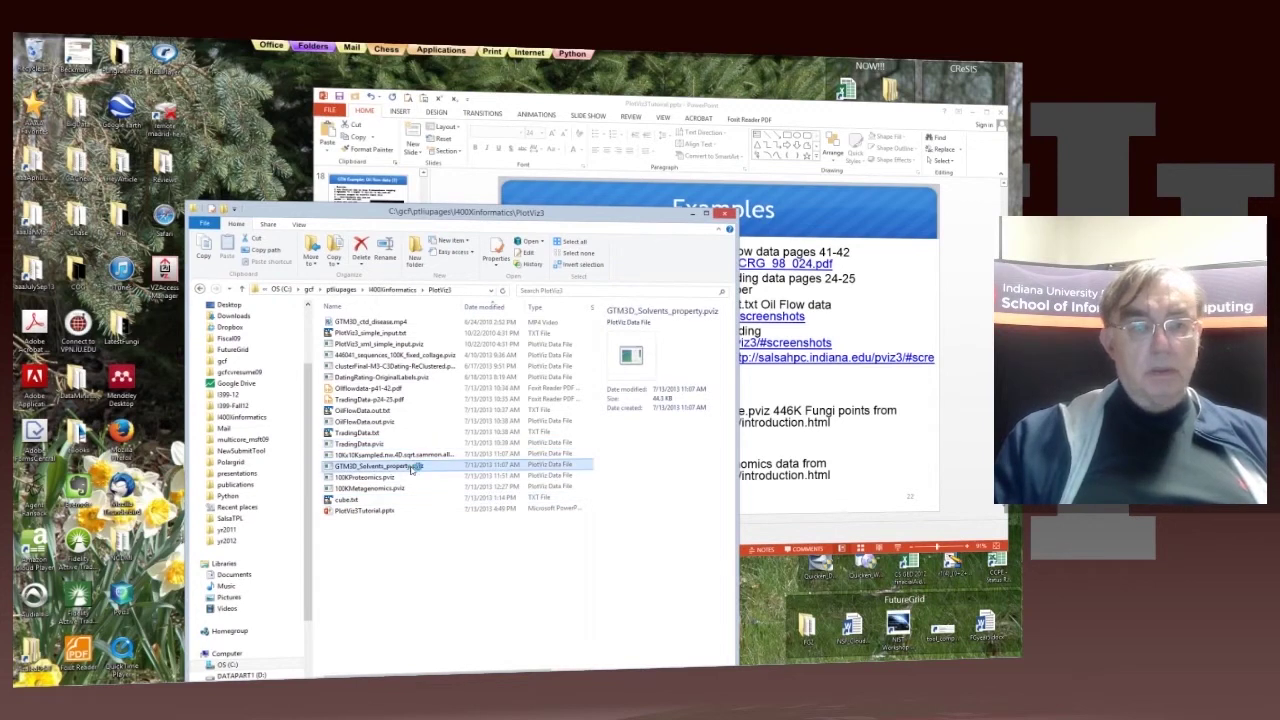
{"action": "double_click", "coordinate": [411, 467]}
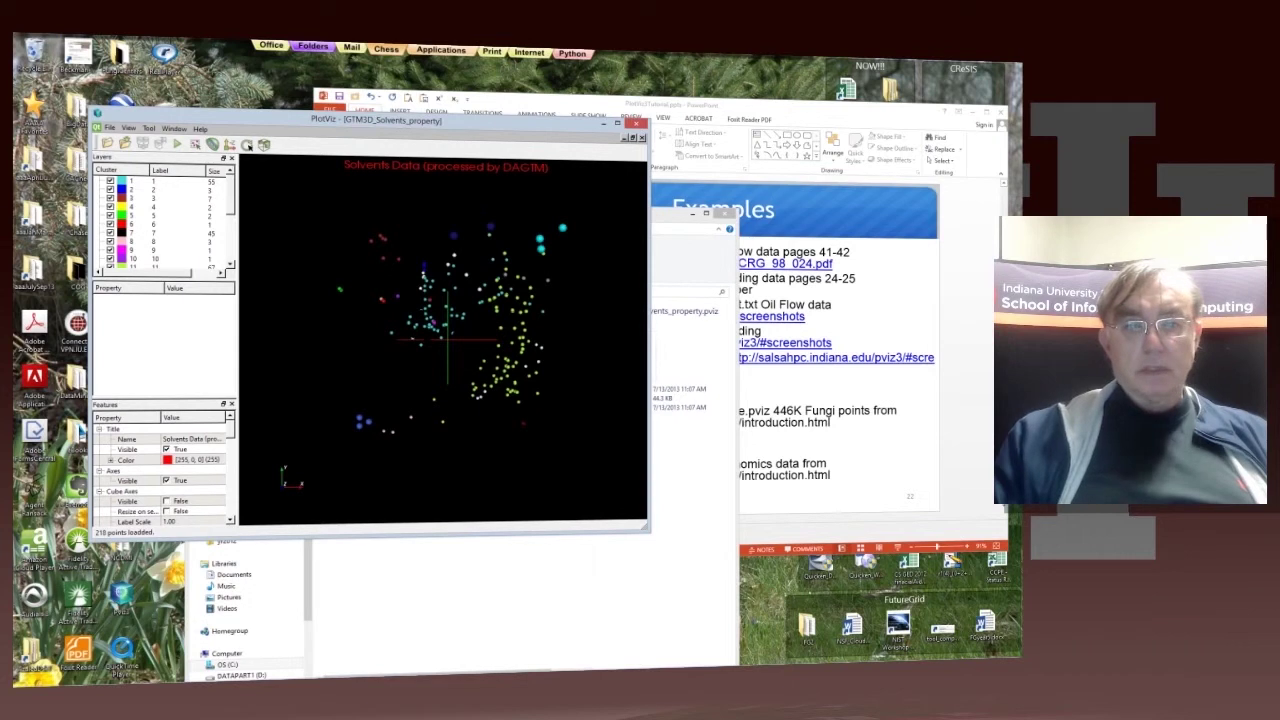
{"action": "left_click", "coordinate": [617, 123]}
{"action": "scroll", "coordinate": [610, 374], "scroll_direction": "down", "scroll_amount": 6}
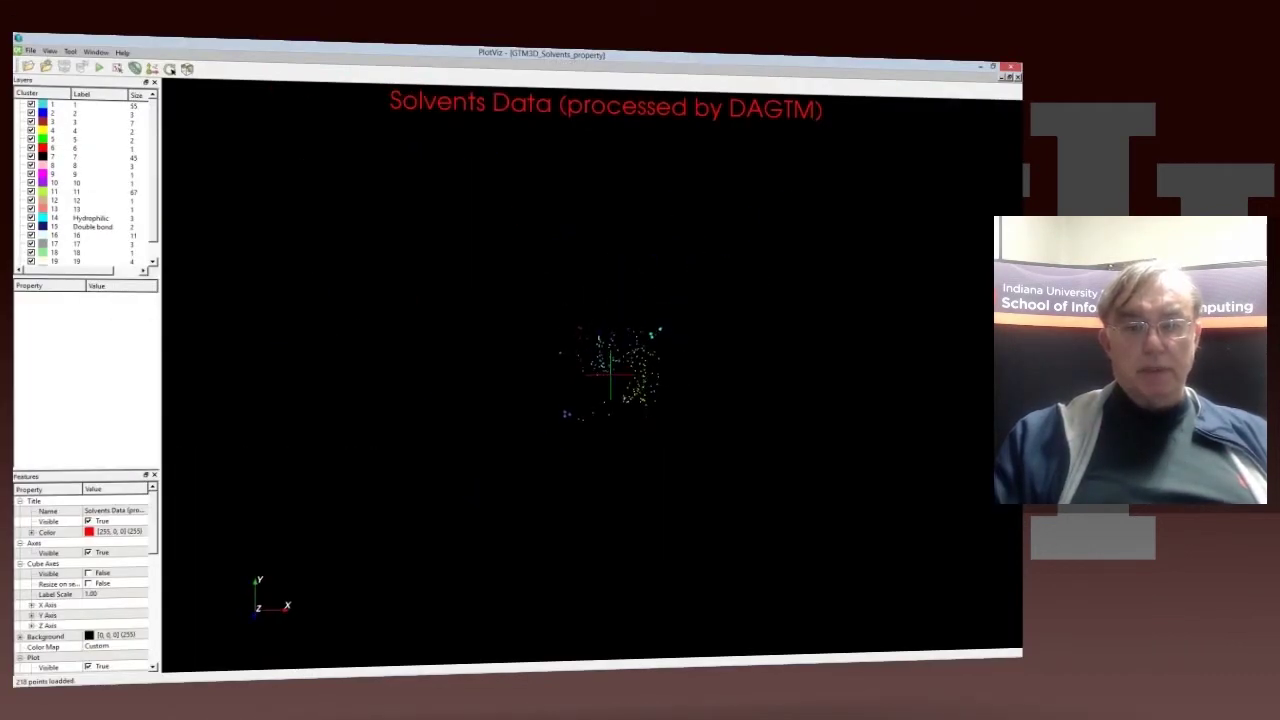
{"action": "scroll", "coordinate": [610, 374], "scroll_direction": "up", "scroll_amount": 2}
{"action": "scroll", "coordinate": [610, 370], "scroll_direction": "up", "scroll_amount": 5}
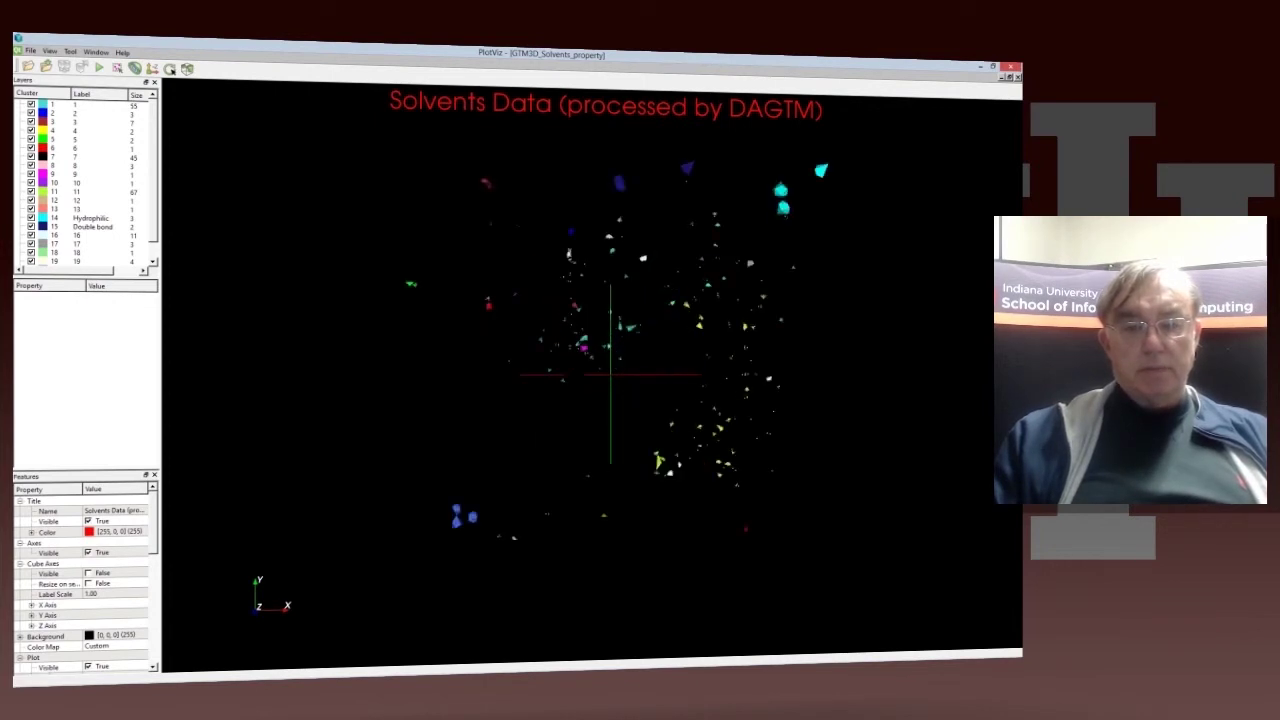
{"action": "scroll", "coordinate": [610, 374], "scroll_direction": "down", "scroll_amount": 2}
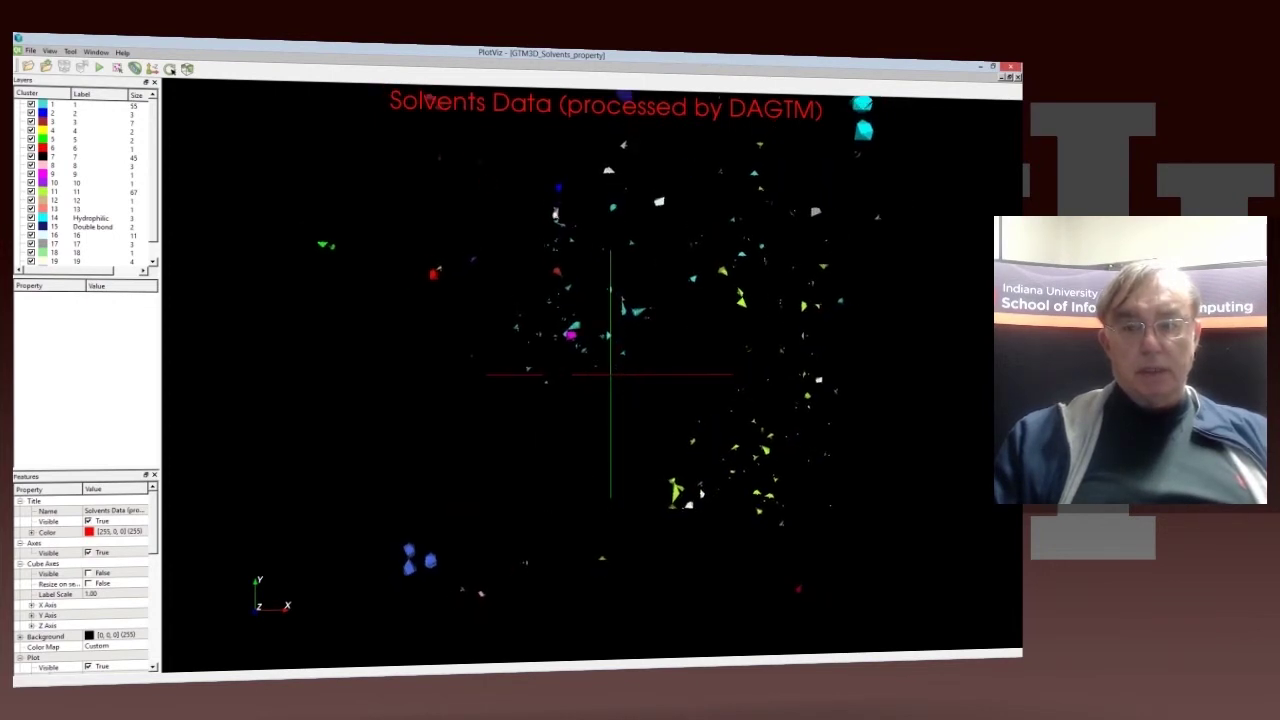
{"action": "scroll", "coordinate": [610, 374], "scroll_direction": "down", "scroll_amount": 2}
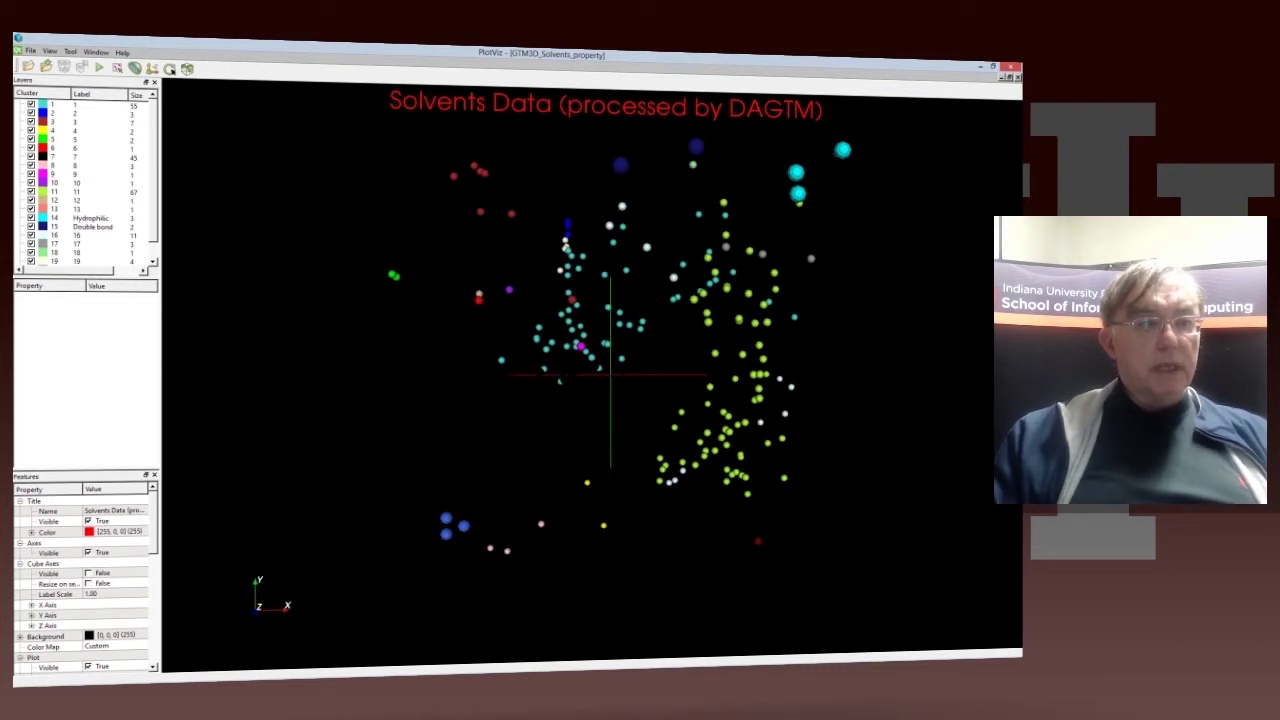
- Set the colour of cluster 11 to light blue (0, 170, 255)
{"action": "scroll", "coordinate": [85, 180], "scroll_direction": "down", "scroll_amount": 1}
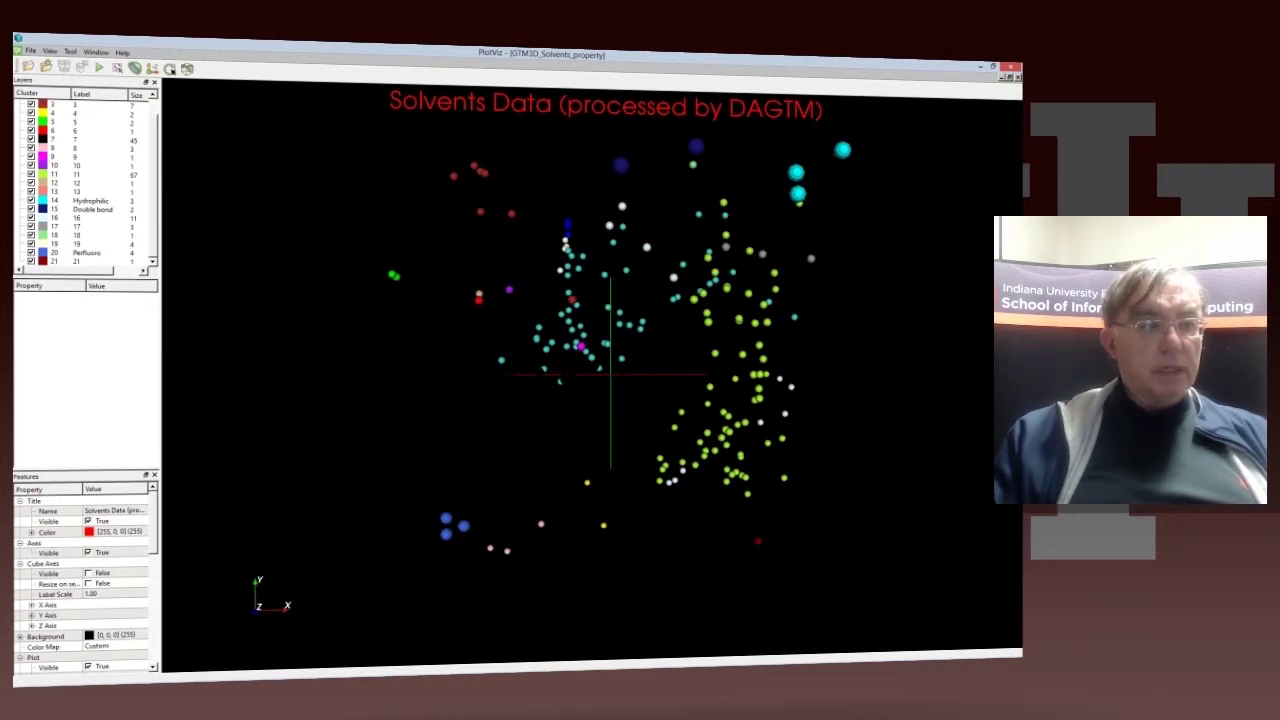
{"action": "left_click", "coordinate": [85, 174]}
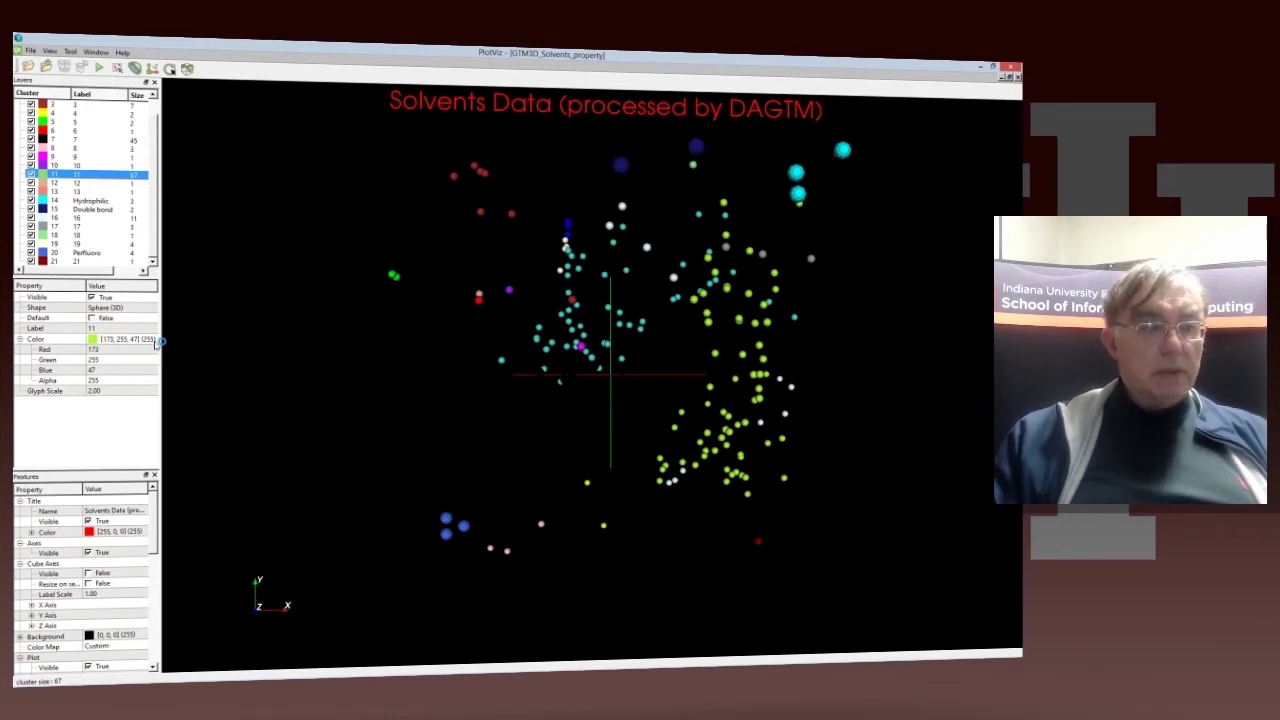
{"action": "left_click", "coordinate": [155, 341]}
{"action": "left_click", "coordinate": [155, 341]}
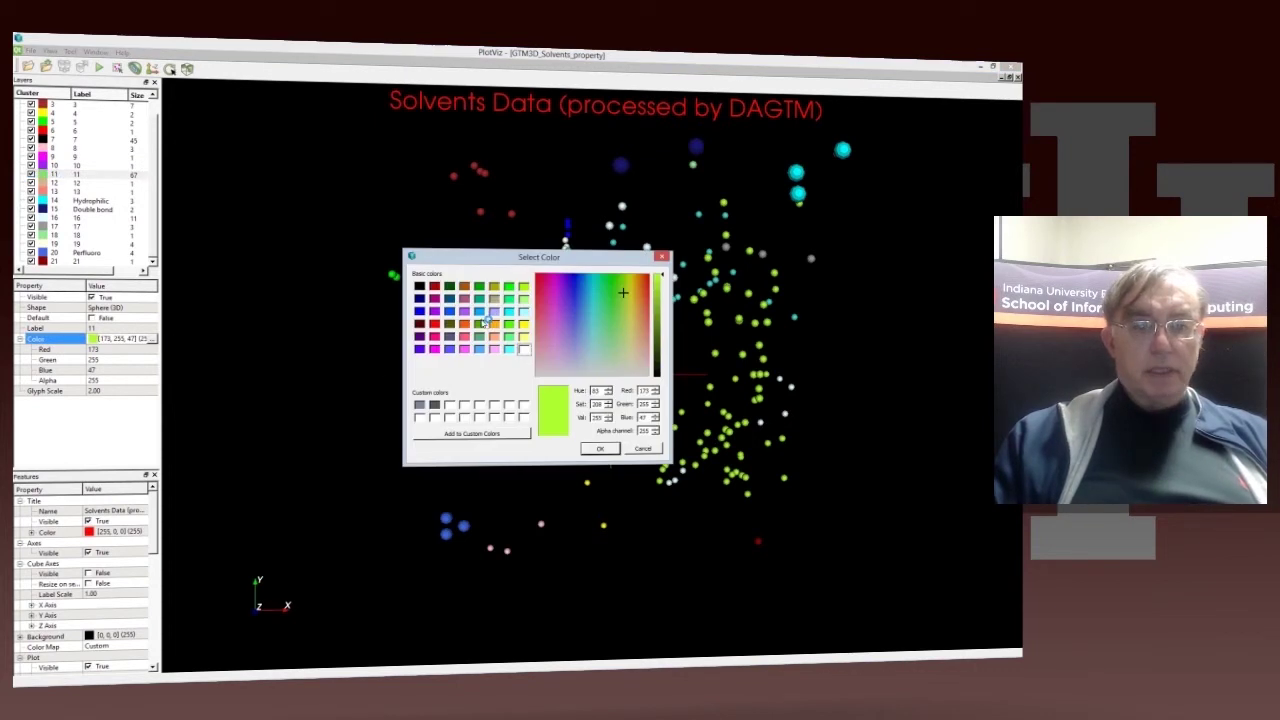
{"action": "left_click", "coordinate": [481, 313]}
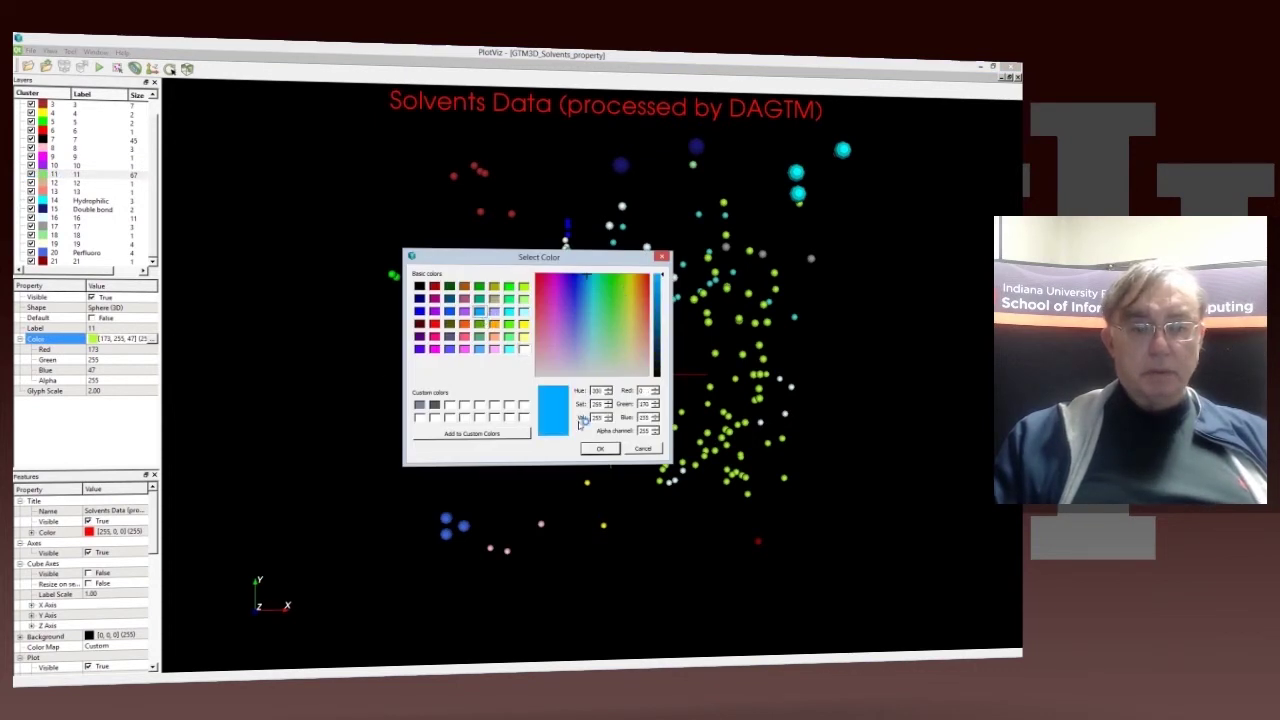
{"action": "left_click", "coordinate": [600, 448]}
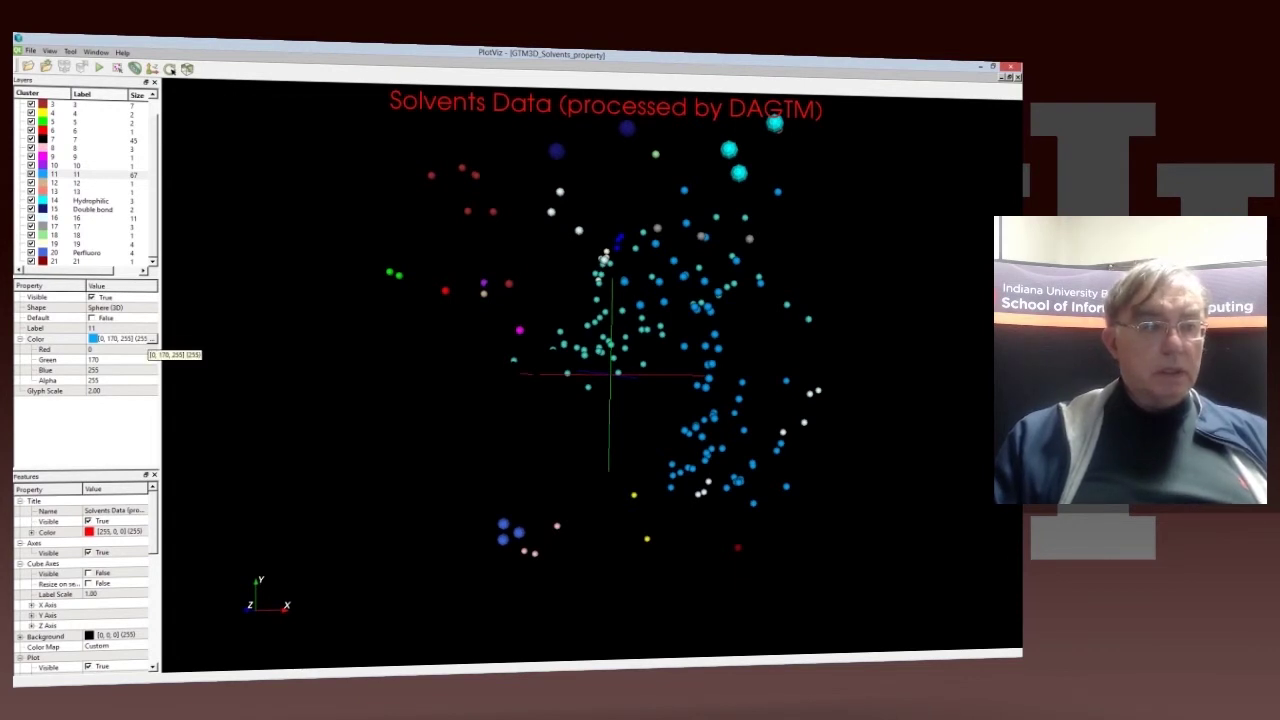
- Set the colour of cluster 11 to orange (255, 85, 0)
{"action": "left_click", "coordinate": [153, 338]}
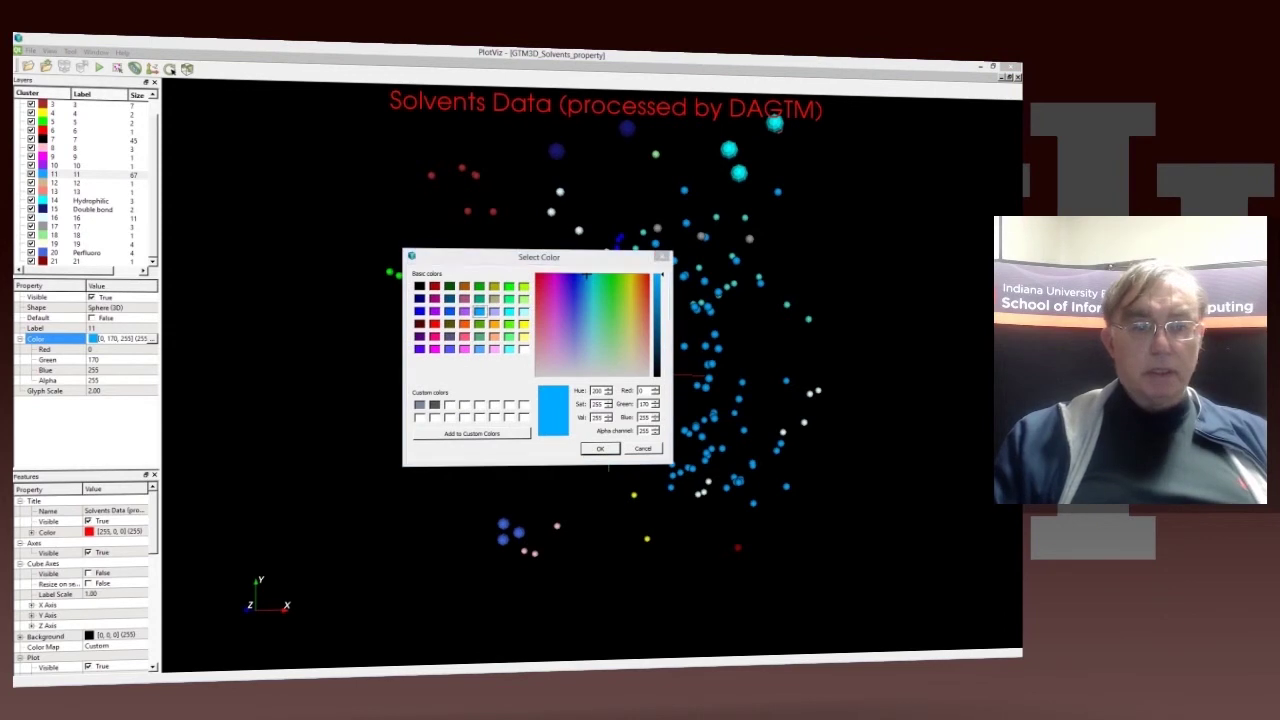
{"action": "left_click", "coordinate": [464, 323]}
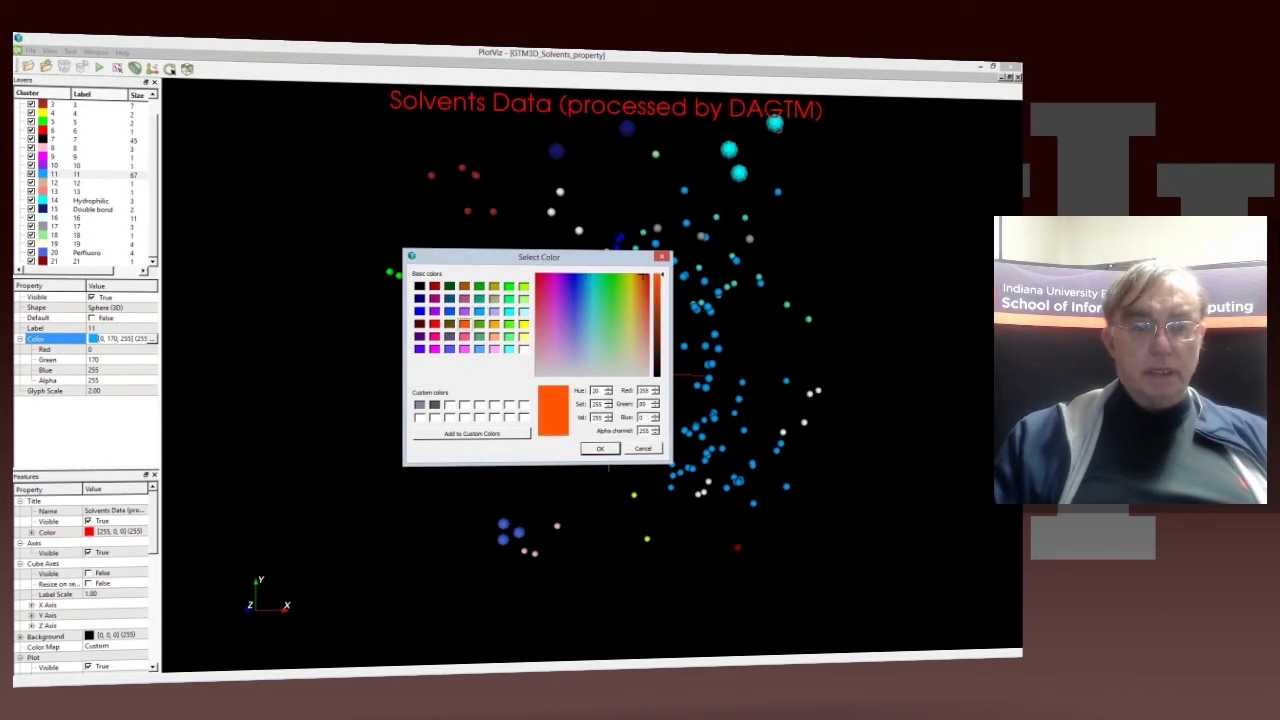
{"action": "key", "text": "Return"}
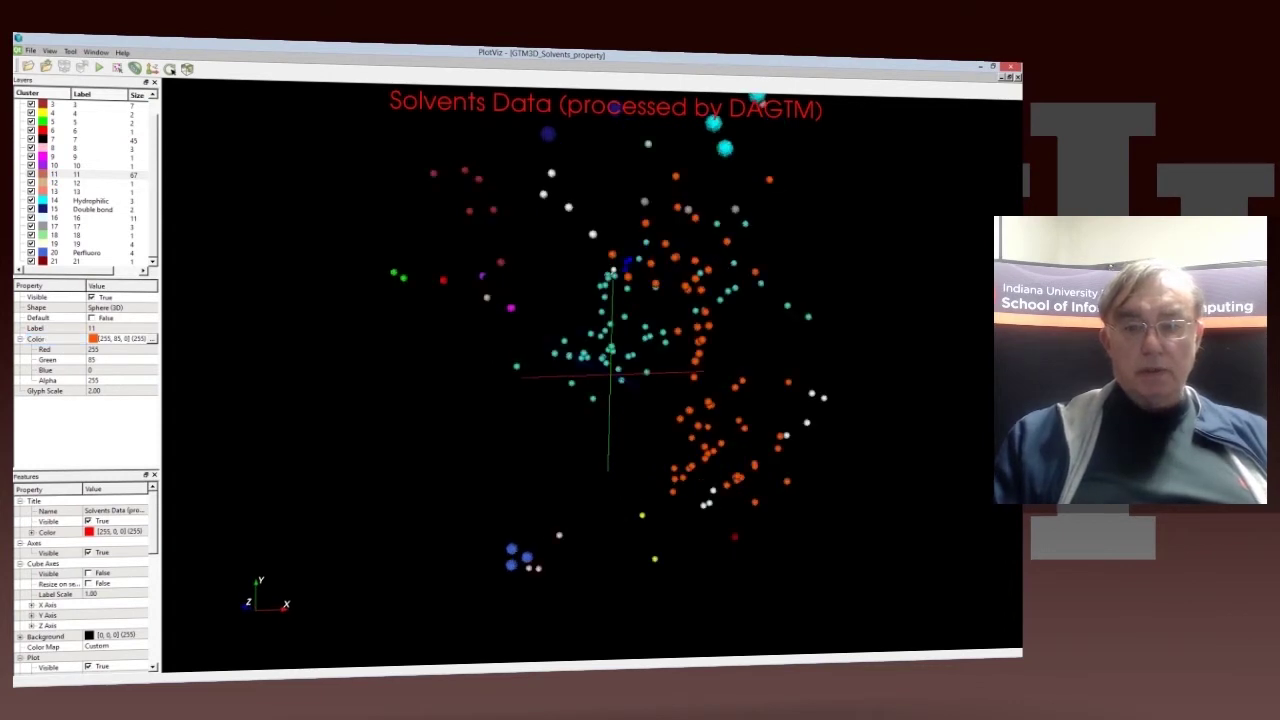
- Inspect the Hydrophilic, Double bond and Perfluoro clusters from different angles, hiding Double bond briefly and showing it again to locate its points
{"action": "left_click_drag", "start_coordinate": [640, 300], "coordinate": [498, 400]}
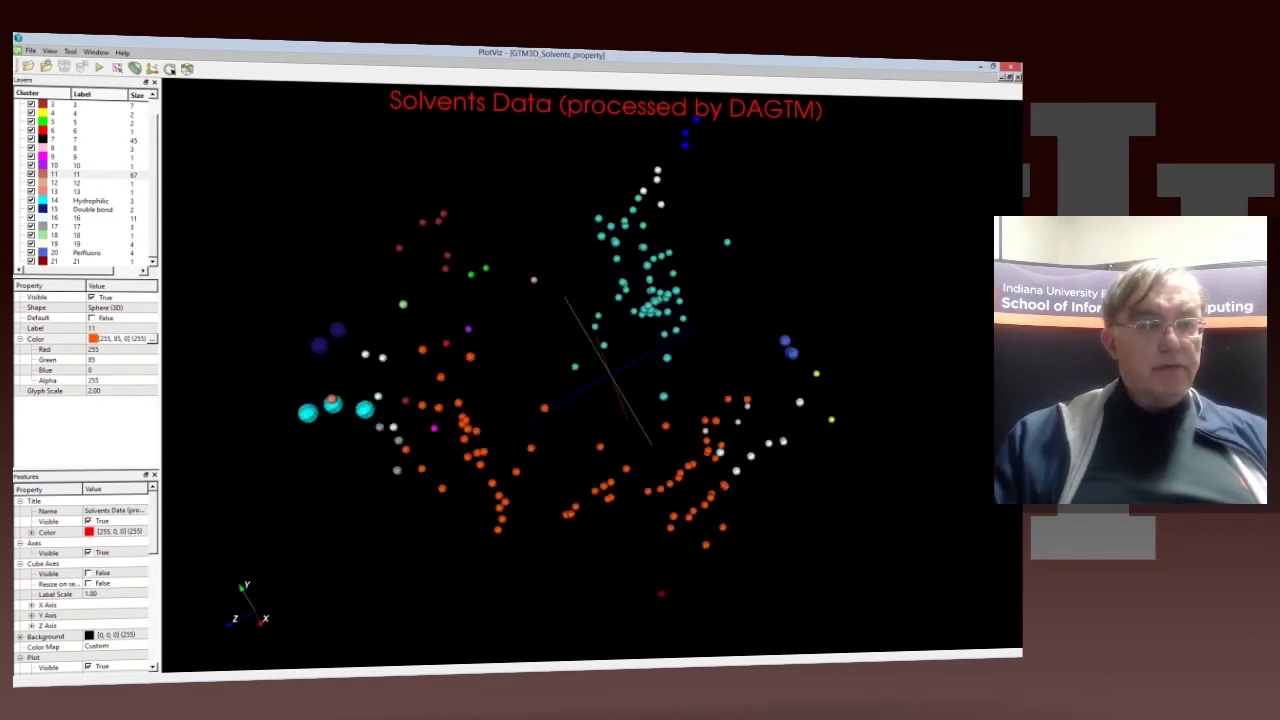
{"action": "left_click", "coordinate": [91, 200]}
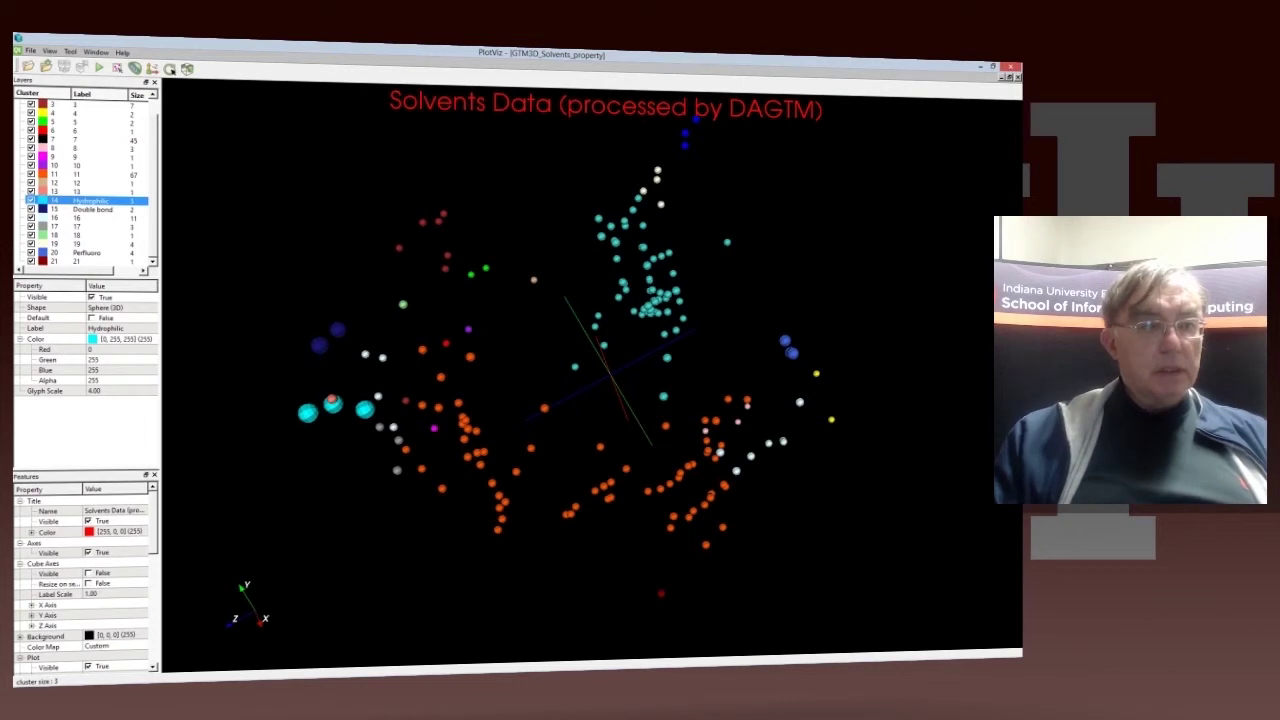
{"action": "left_click", "coordinate": [31, 209]}
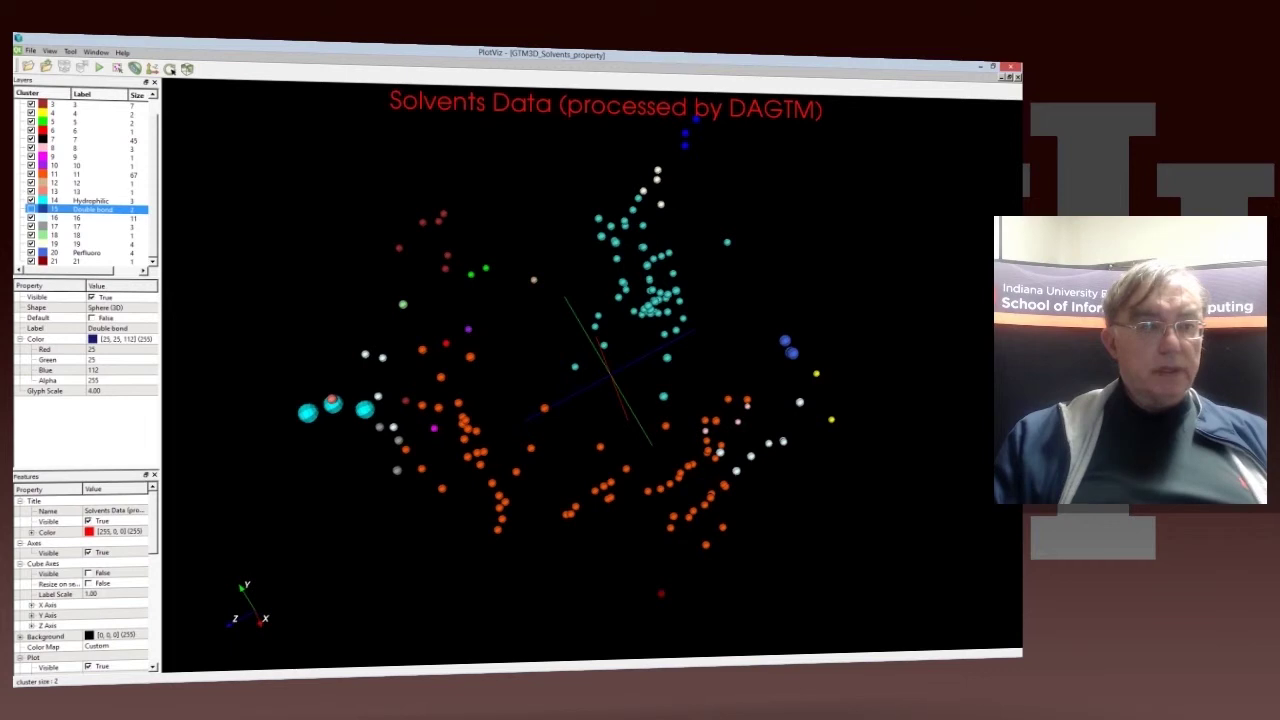
{"action": "left_click", "coordinate": [31, 209]}
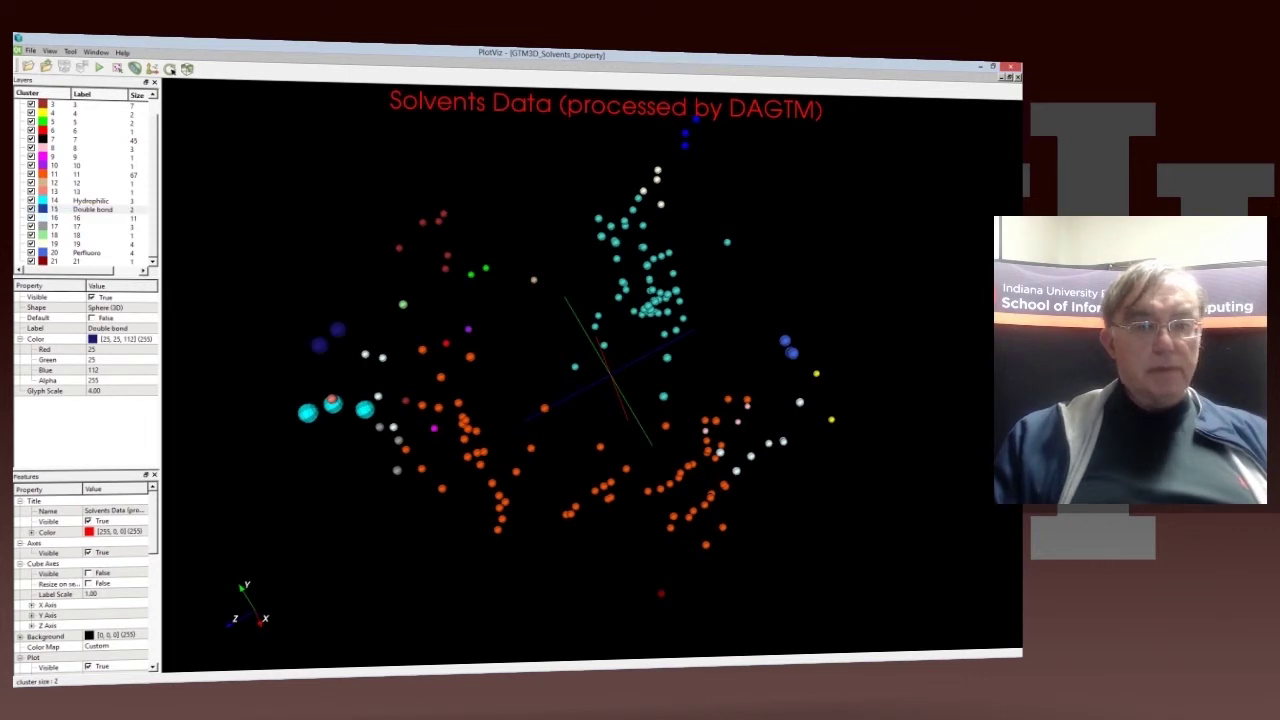
{"action": "left_click_drag", "start_coordinate": [480, 400], "coordinate": [790, 450]}
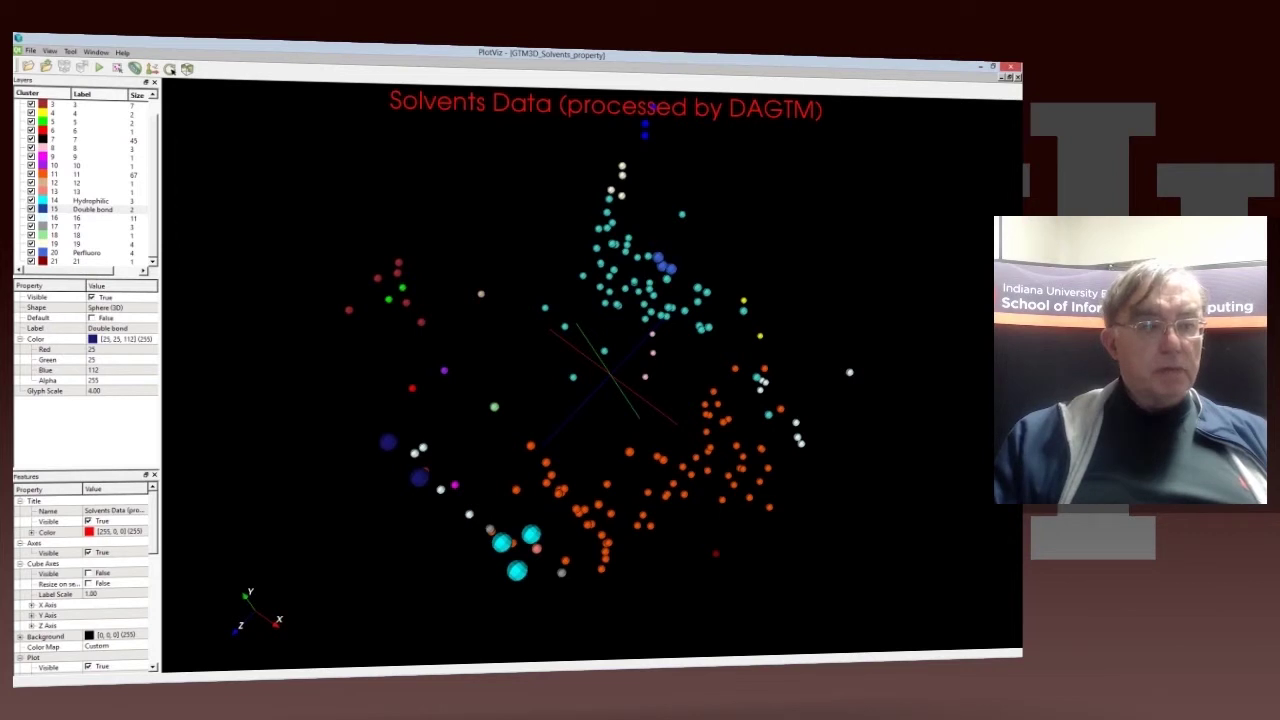
{"action": "left_click", "coordinate": [87, 252]}
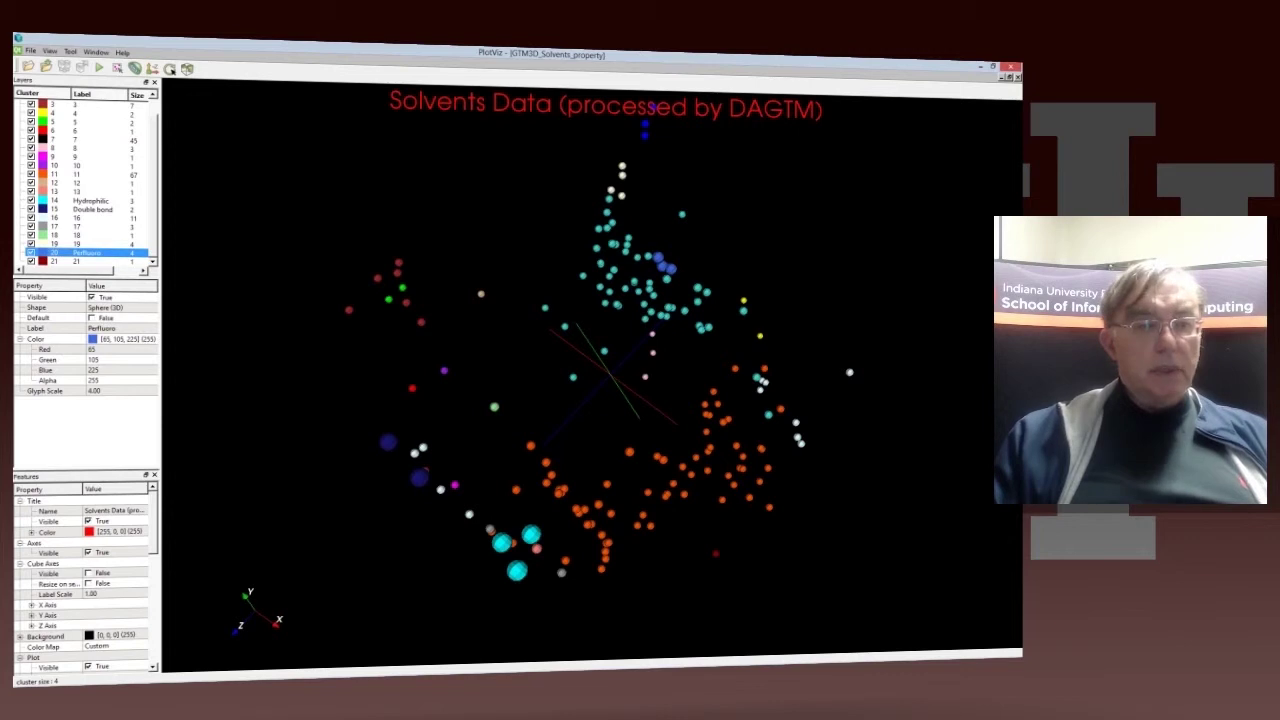
- Rotate the solvents point cloud to view the Perfluoro and Hydrophilic clusters from other angles
{"action": "left_click_drag", "start_coordinate": [592, 400], "coordinate": [593, 380]}
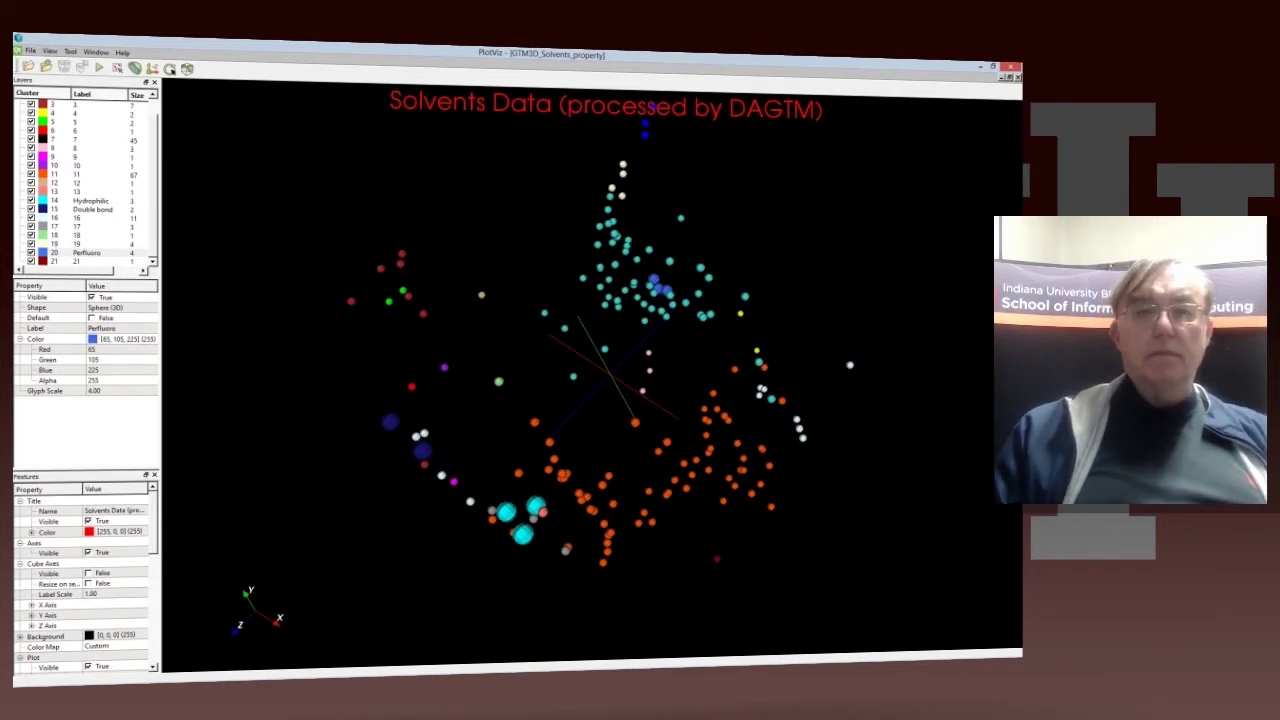
{"action": "mouse_move", "coordinate": [593, 382]}
{"action": "left_mouse_down"}
{"action": "mouse_move", "coordinate": [614, 369]}
{"action": "mouse_move", "coordinate": [516, 436]}
{"action": "left_mouse_up"}
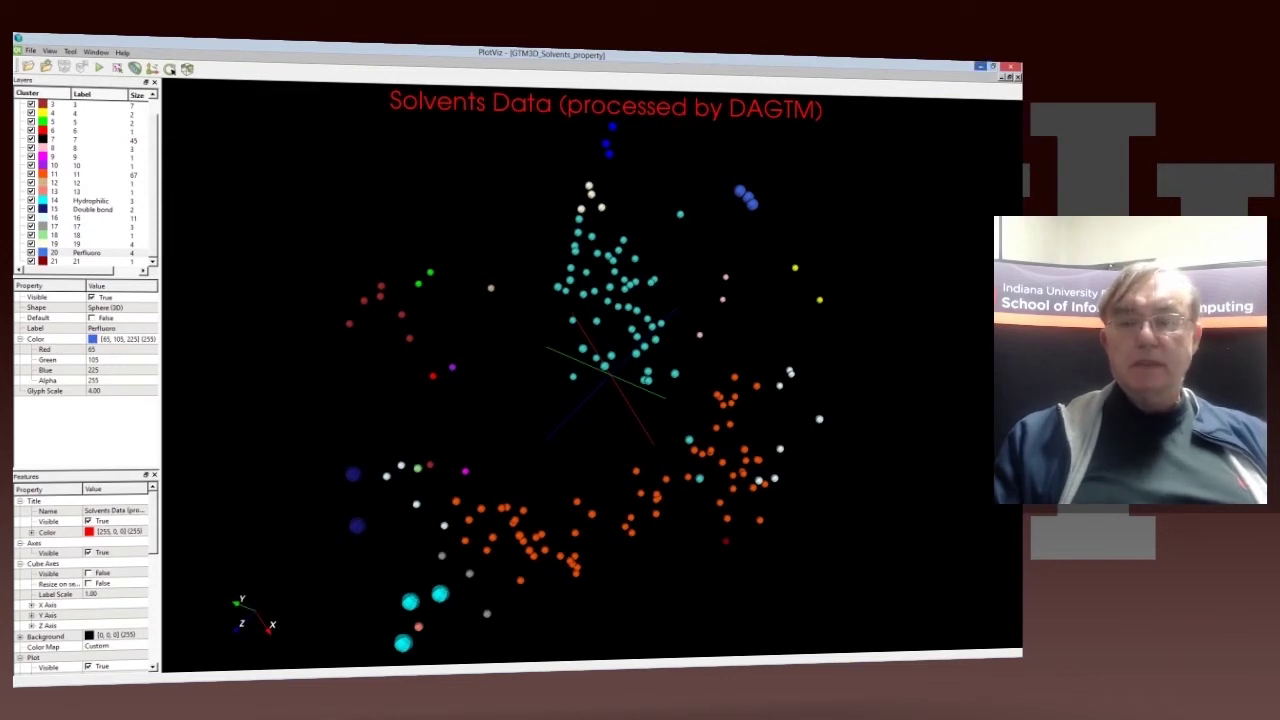
- Close the solvents plot and open 446041_sequences_100K_fixed_collage.pviz from the PlotViz3 folder in a maximized window
{"action": "left_click", "coordinate": [981, 66]}
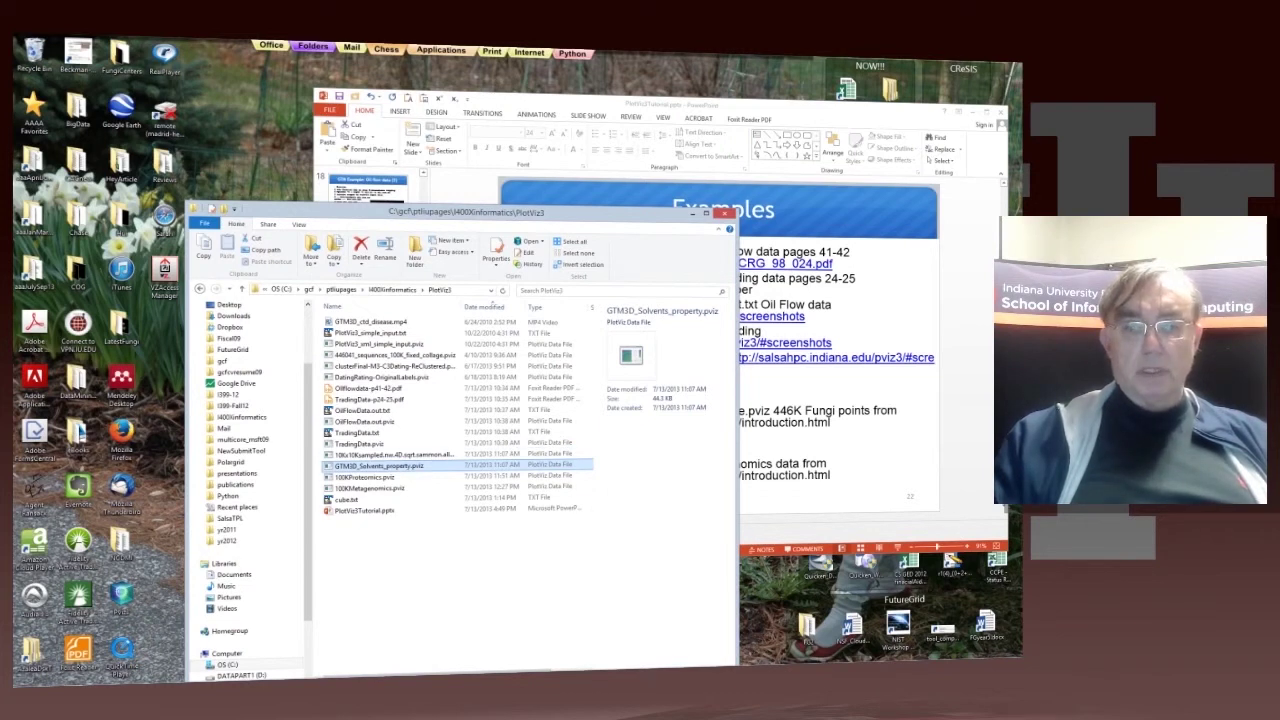
{"action": "left_click_drag", "start_coordinate": [466, 212], "coordinate": [424, 154]}
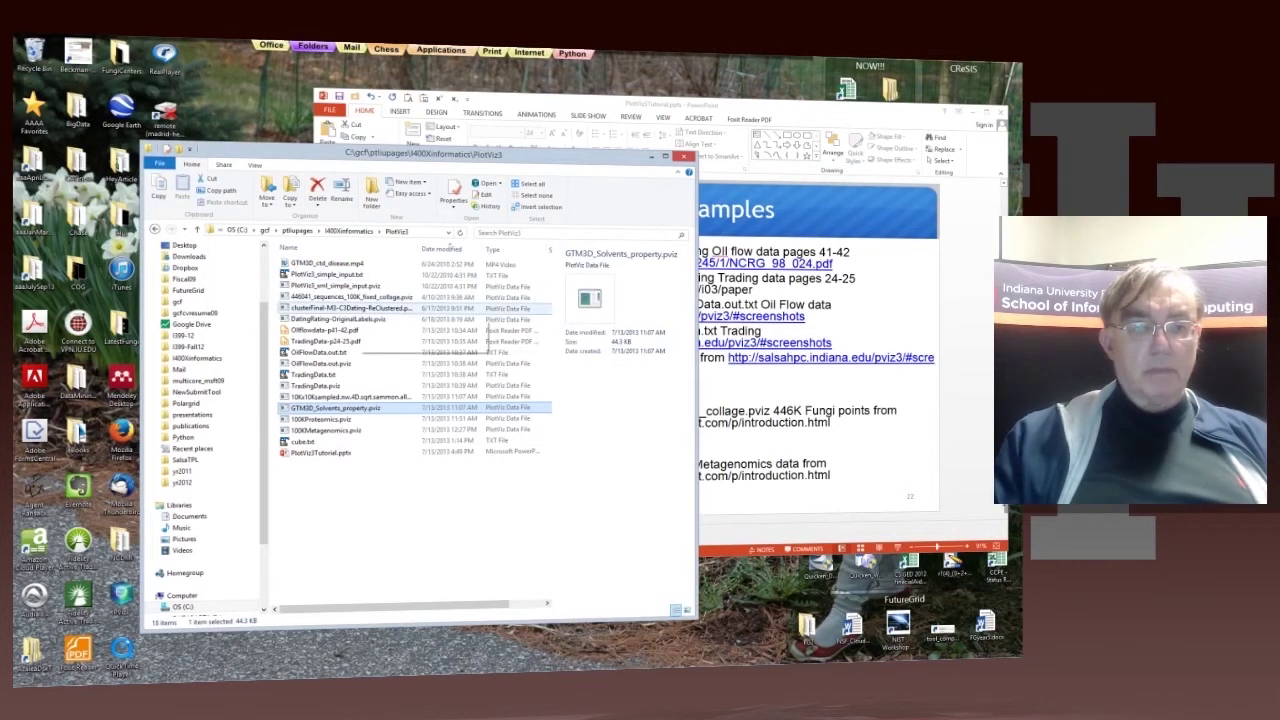
{"action": "left_click", "coordinate": [358, 297]}
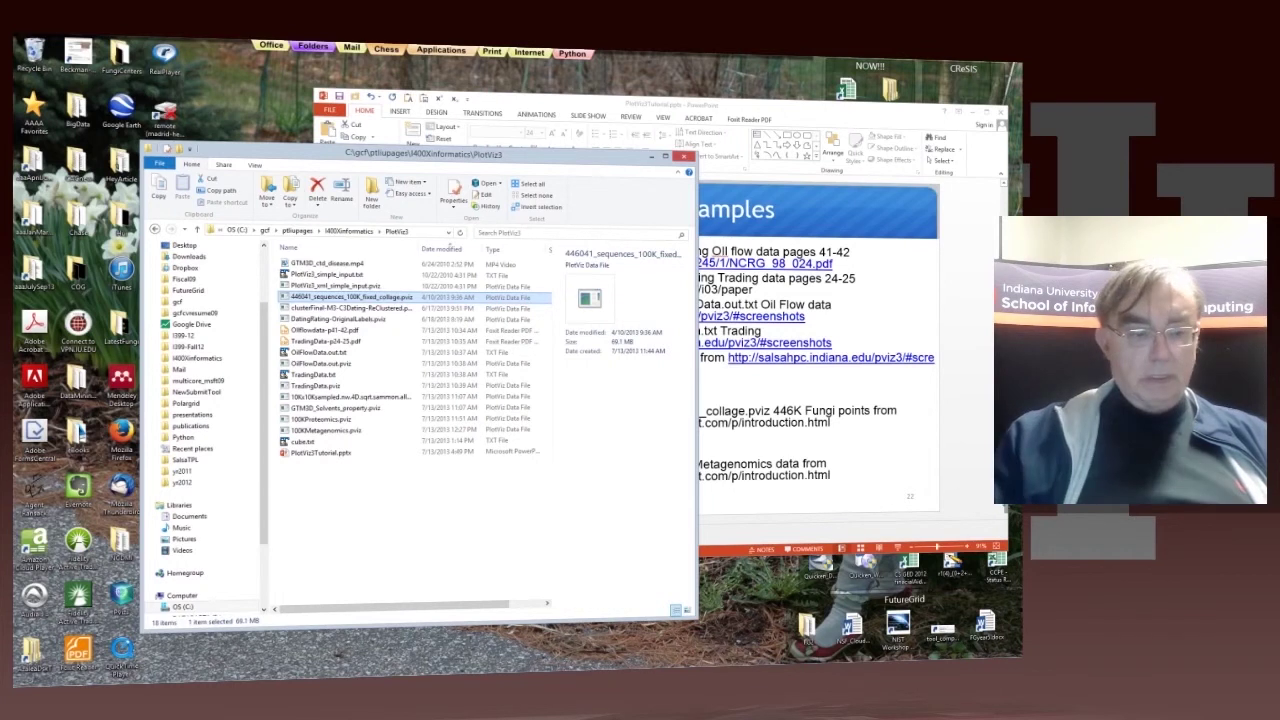
{"action": "mouse_move", "coordinate": [432, 668]}
{"action": "mouse_move", "coordinate": [432, 610]}
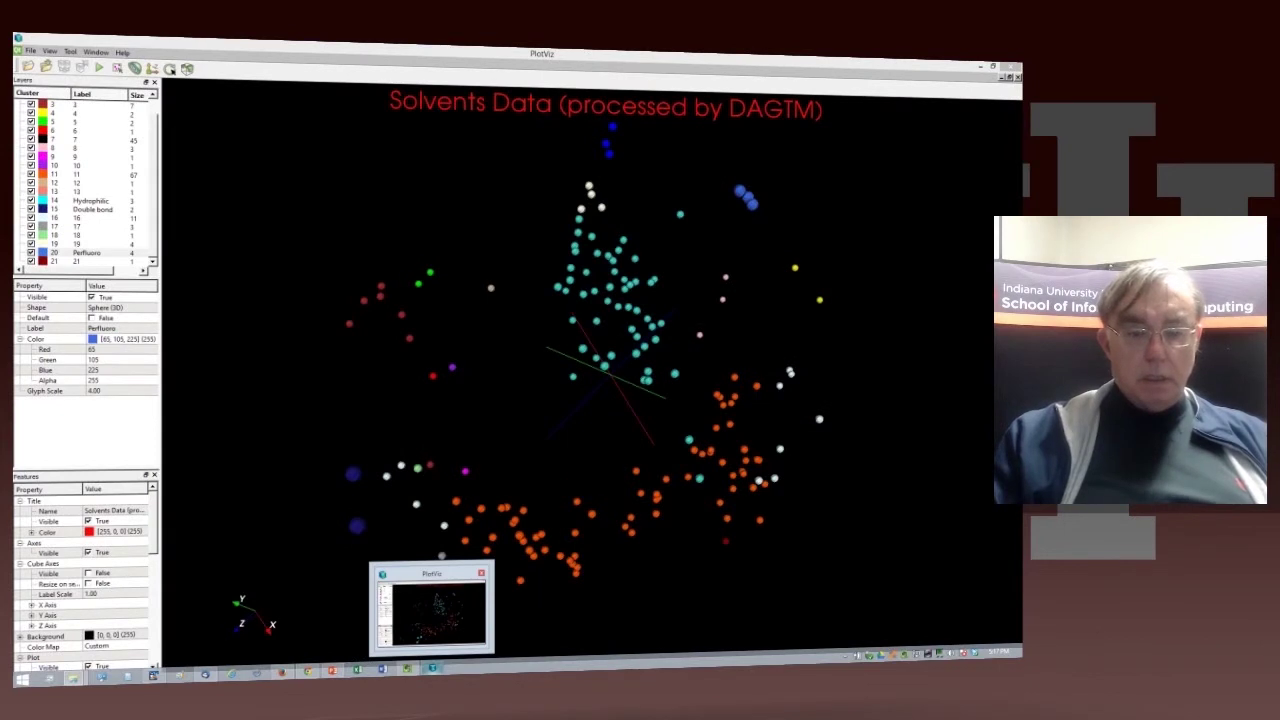
{"action": "left_click", "coordinate": [481, 573]}
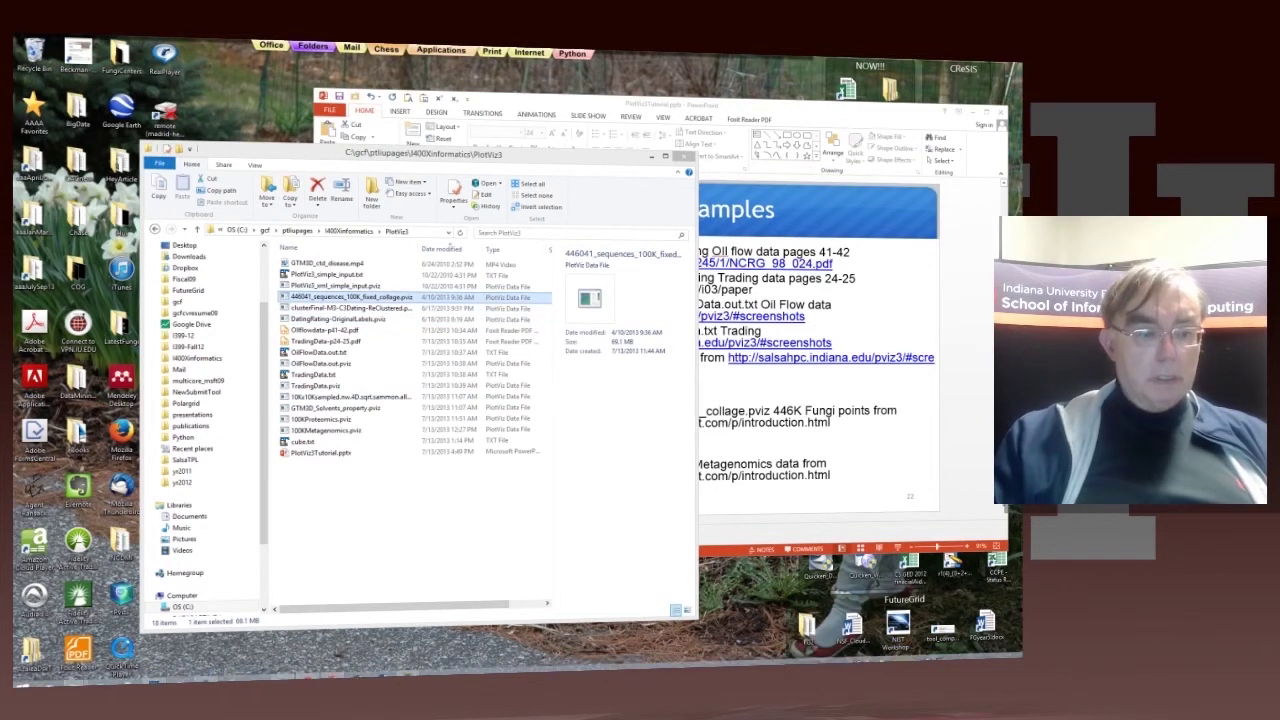
{"action": "left_click_drag", "start_coordinate": [330, 297], "coordinate": [123, 592]}
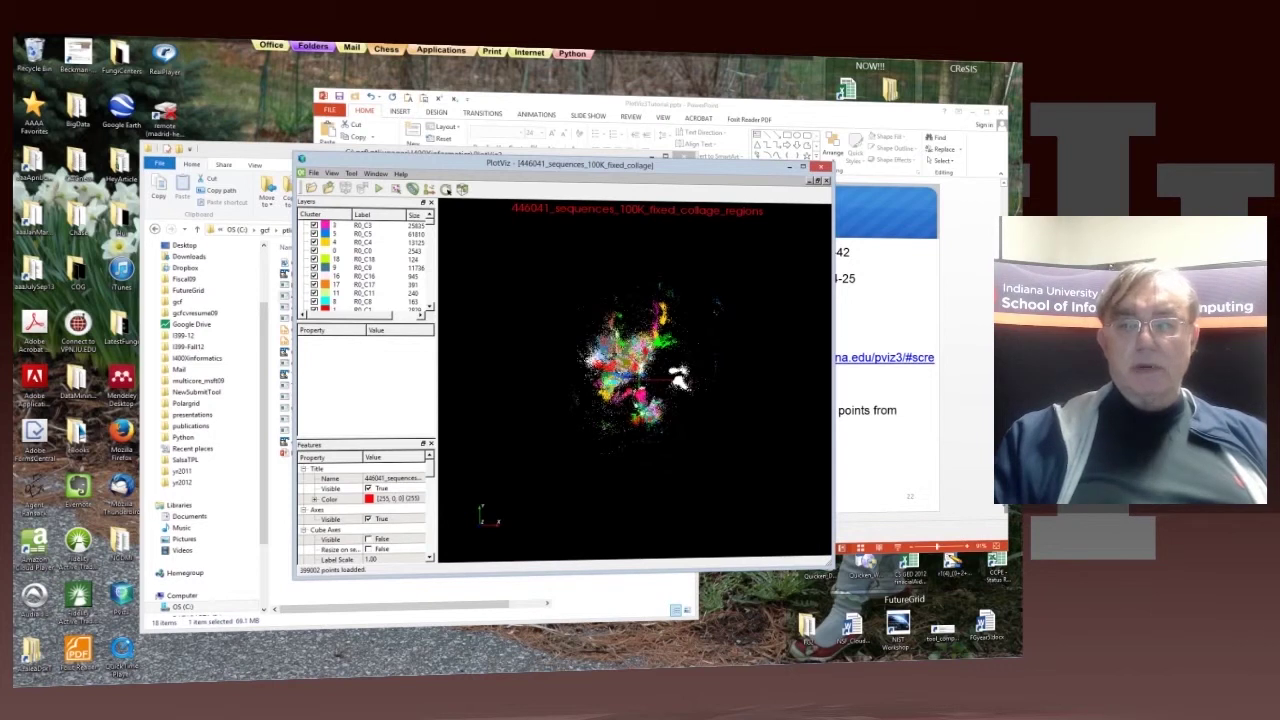
{"action": "left_click", "coordinate": [803, 166]}
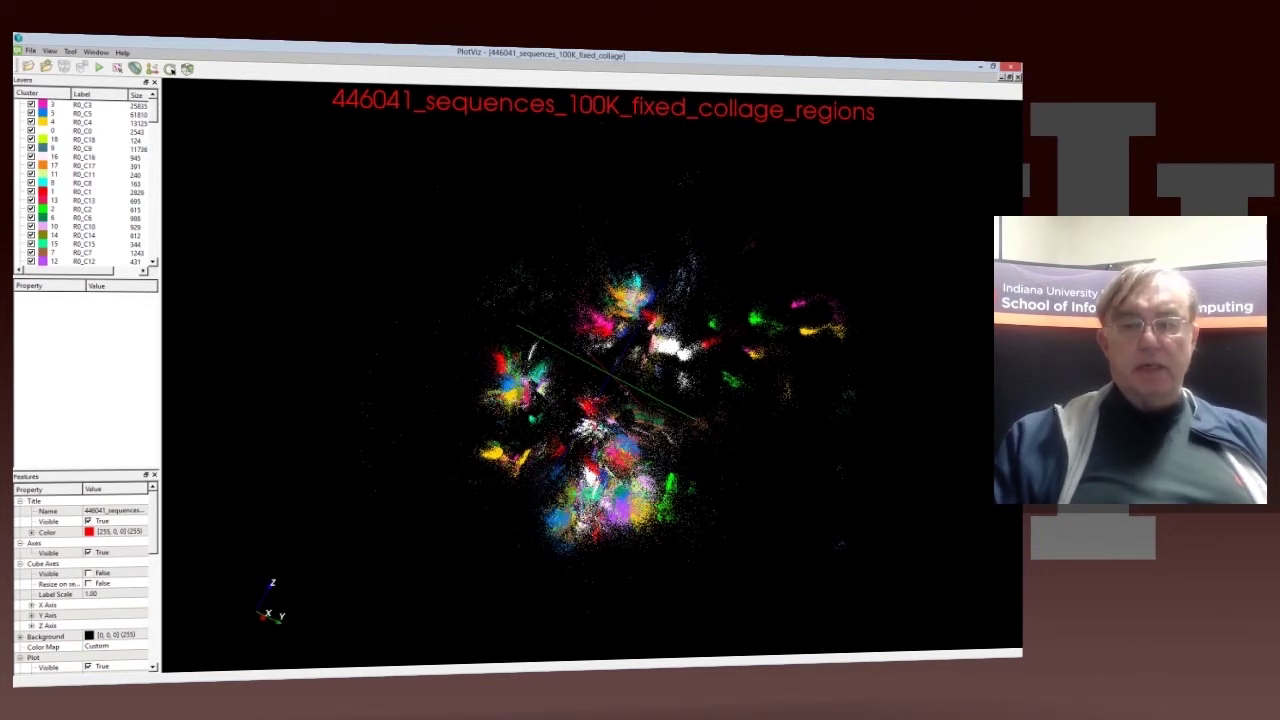
- Hide the axes of the sequences plot and bring its separate clusters into close view
{"action": "scroll", "coordinate": [616, 377], "scroll_direction": "up", "scroll_amount": 1}
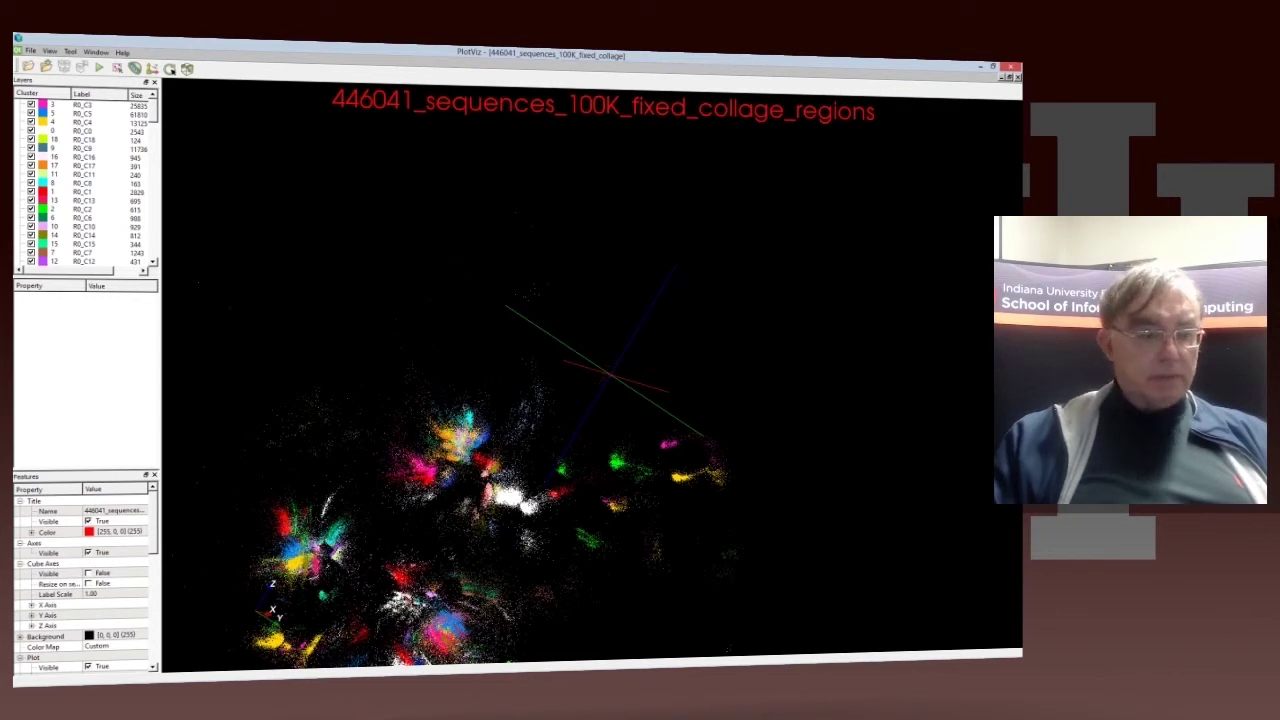
{"action": "left_click", "coordinate": [88, 552]}
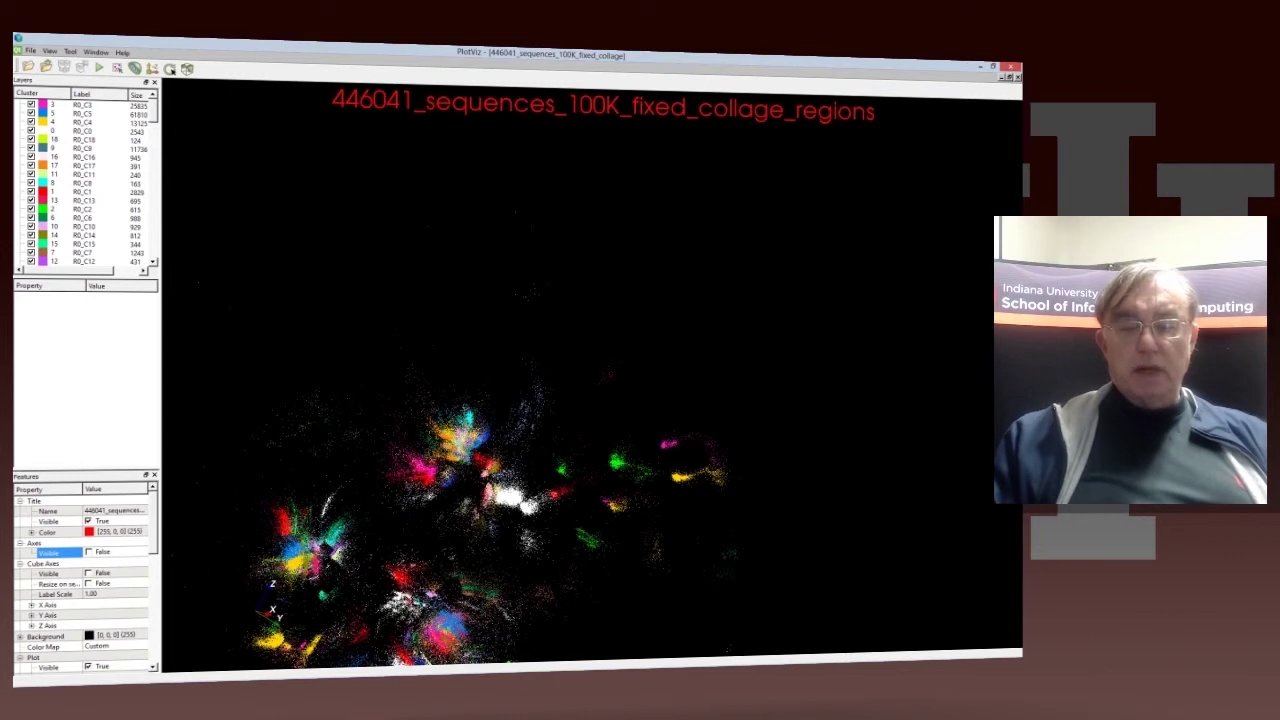
{"action": "scroll", "coordinate": [592, 374], "scroll_direction": "up", "scroll_amount": 3}
{"action": "scroll", "coordinate": [592, 374], "scroll_direction": "up", "scroll_amount": 1}
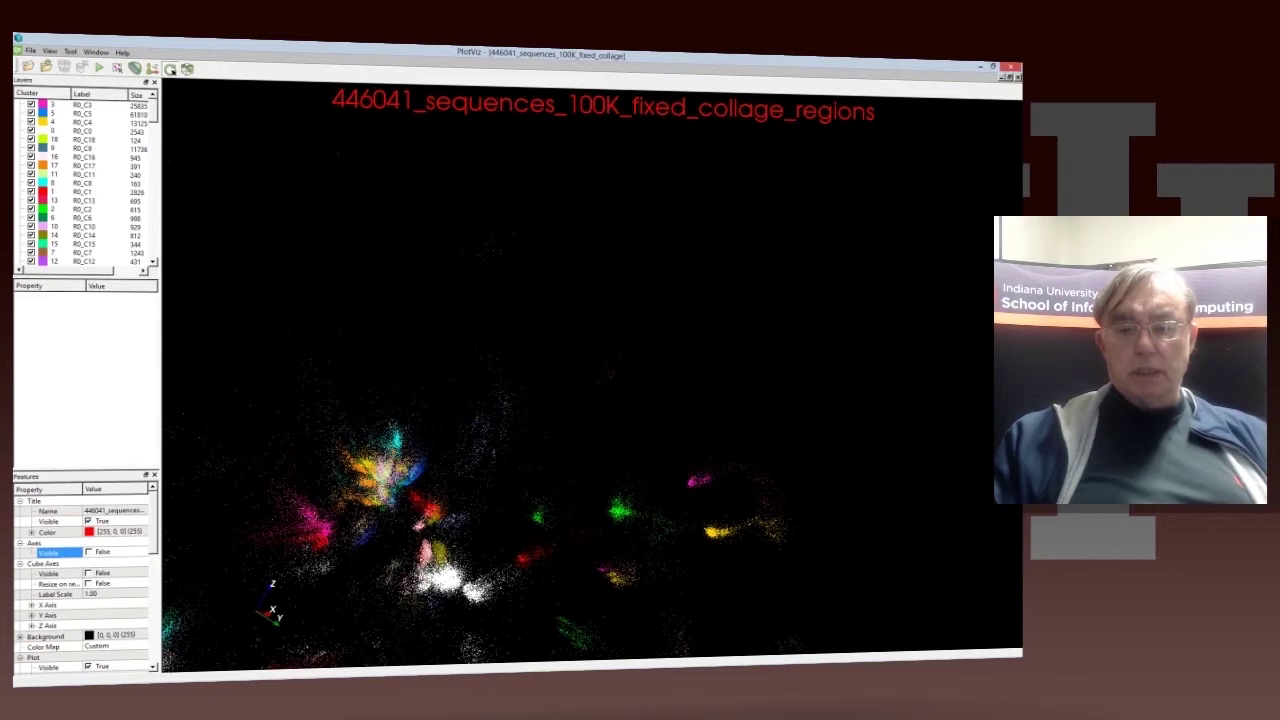
{"action": "middle_click_drag", "start_coordinate": [440, 580], "coordinate": [340, 473]}
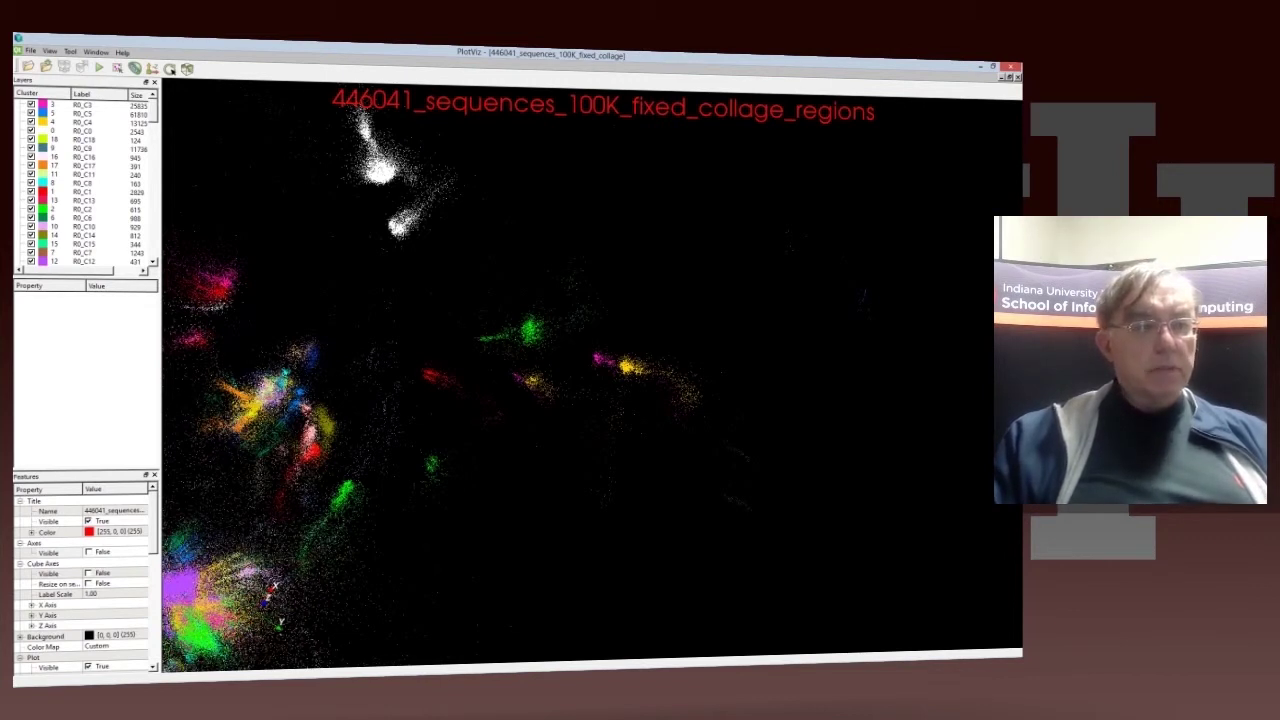
- Look through the cluster list to examine the regions and clusters of the sequences dataset
{"action": "scroll", "coordinate": [85, 180], "scroll_direction": "down", "scroll_amount": 10}
{"action": "scroll", "coordinate": [85, 180], "scroll_direction": "down", "scroll_amount": 1}
{"action": "scroll", "coordinate": [85, 180], "scroll_direction": "down", "scroll_amount": 5}
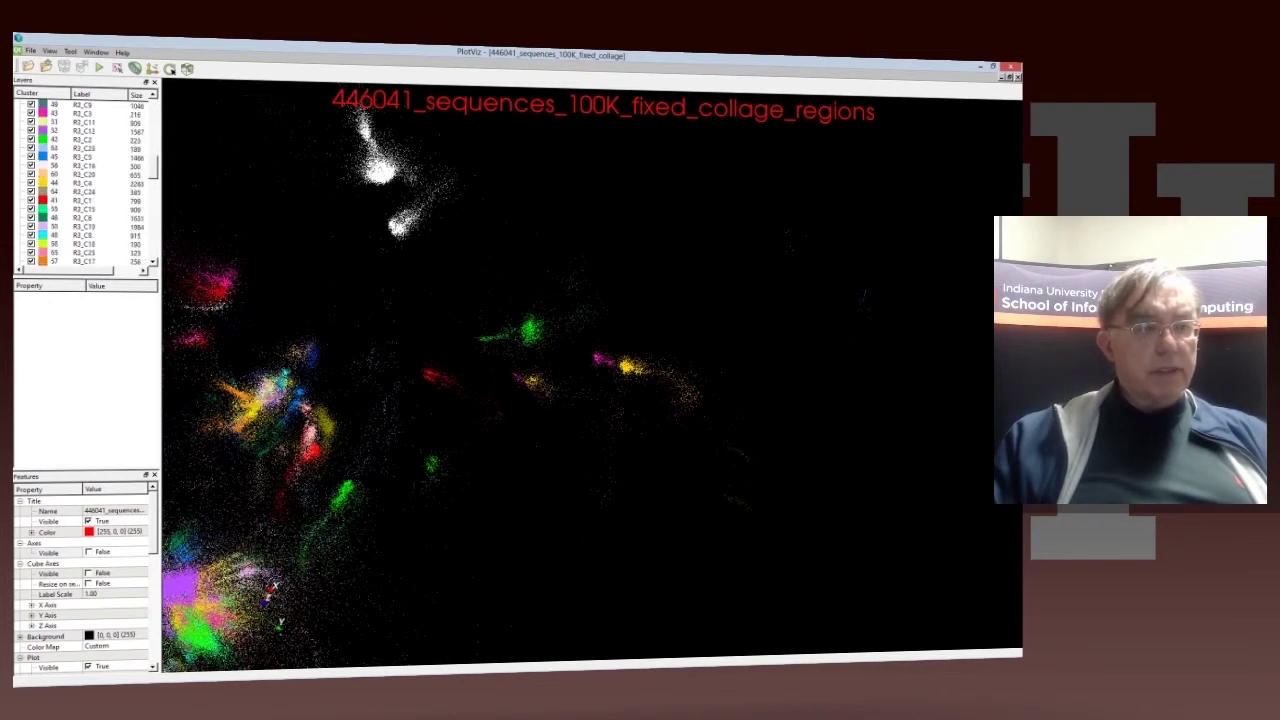
{"action": "scroll", "coordinate": [85, 180], "scroll_direction": "down", "scroll_amount": 15}
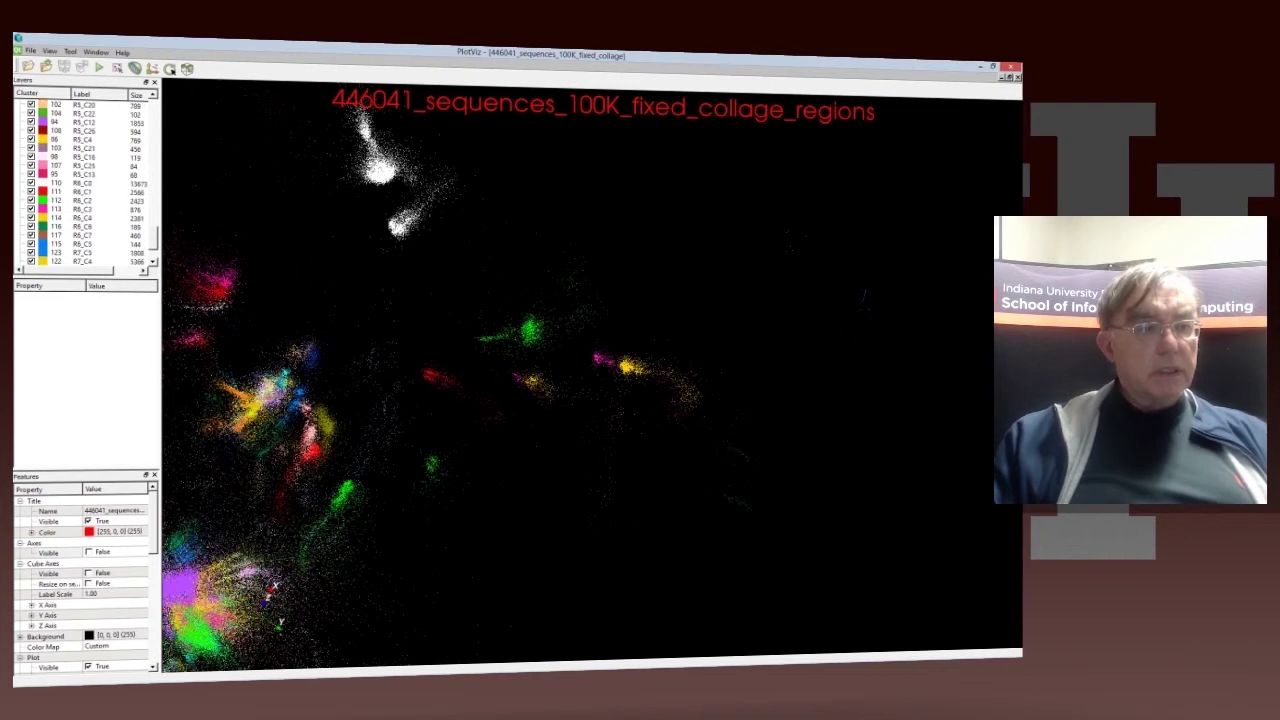
{"action": "scroll", "coordinate": [85, 180], "scroll_direction": "up", "scroll_amount": 15}
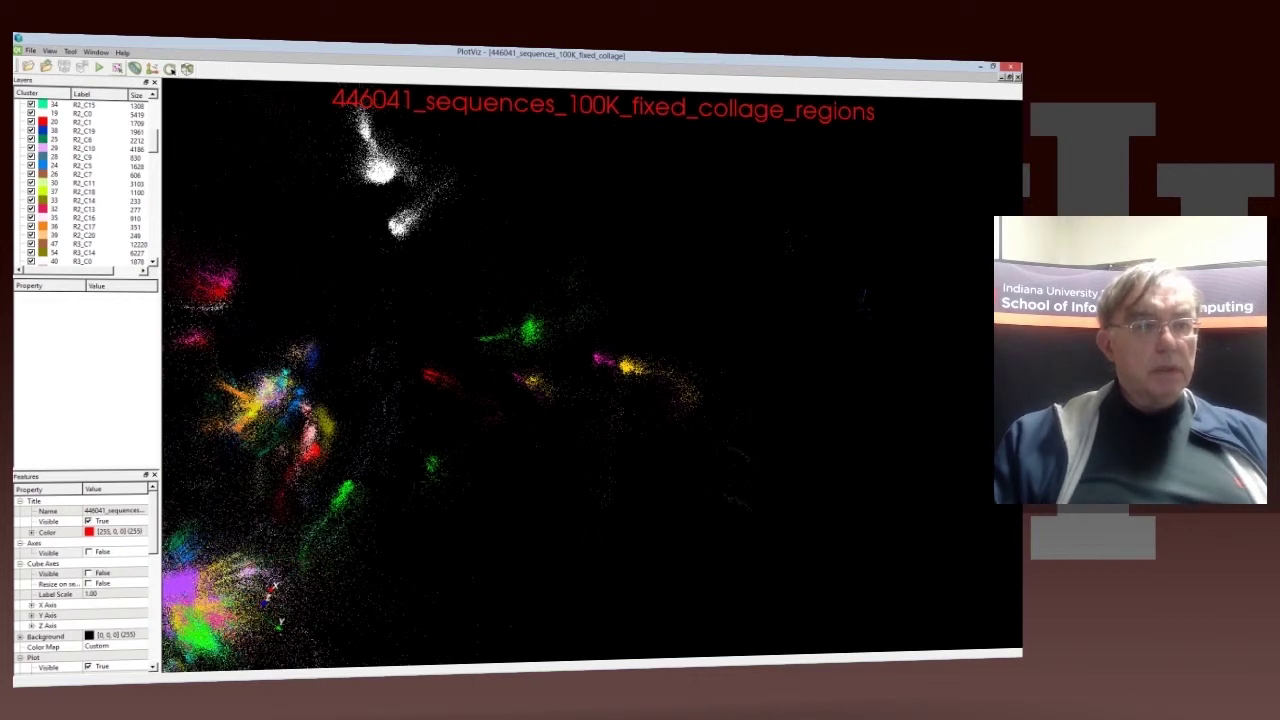
- Turn on label visibility and show the labels of individual points, including several around the white clusters
{"action": "mouse_move", "coordinate": [360, 193]}
{"action": "left_mouse_down"}
{"action": "mouse_move", "coordinate": [412, 224]}
{"action": "mouse_move", "coordinate": [450, 272]}
{"action": "left_mouse_up"}
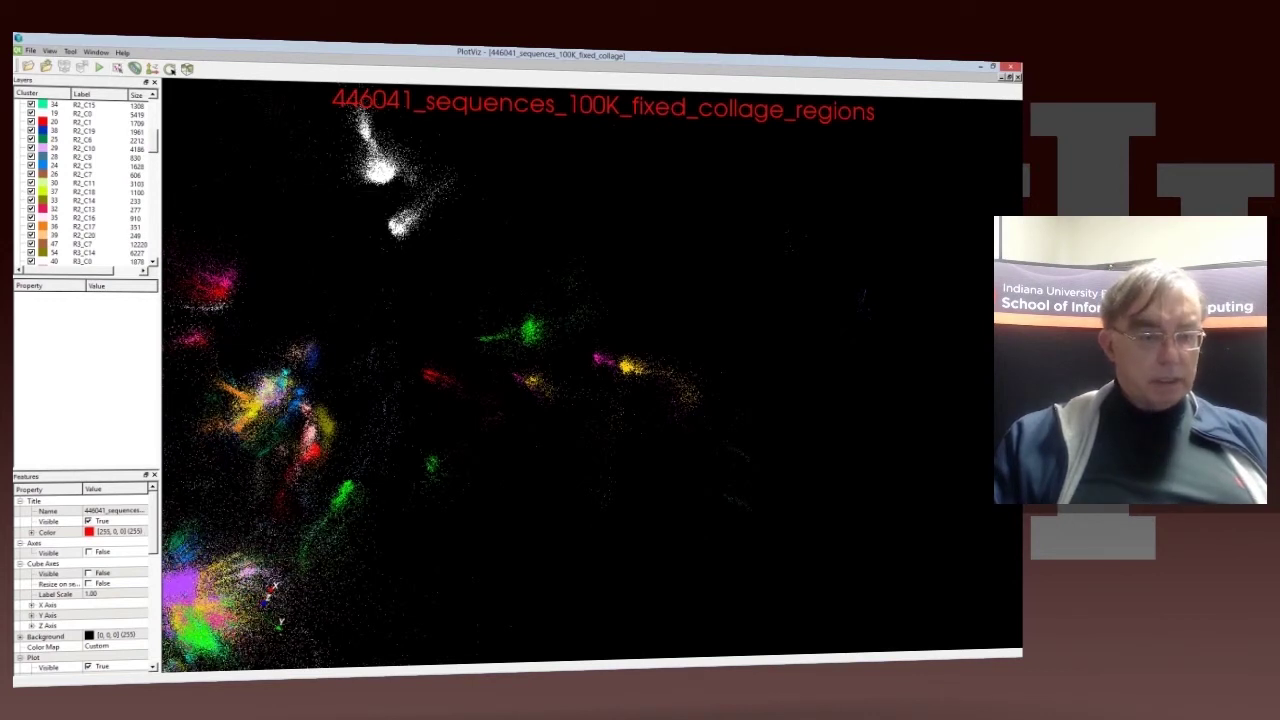
{"action": "left_click", "coordinate": [60, 553]}
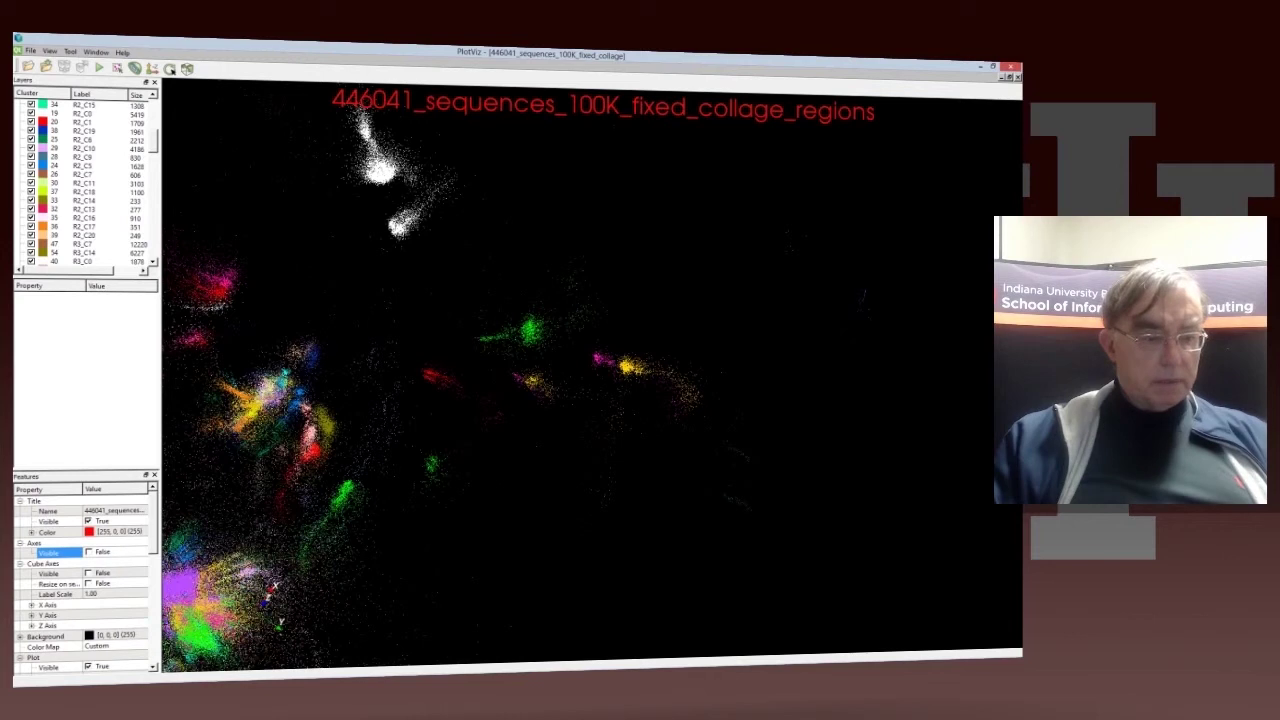
{"action": "left_click_drag", "start_coordinate": [152, 520], "coordinate": [152, 541]}
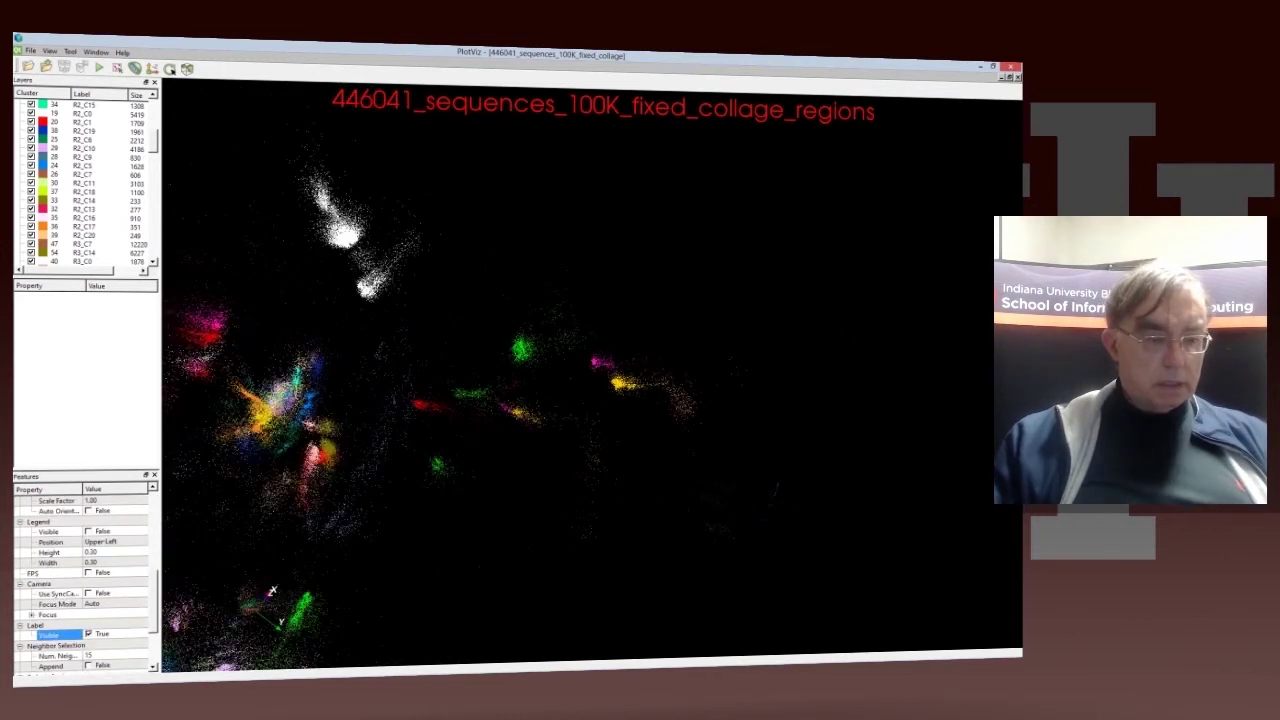
{"action": "left_click", "coordinate": [272, 591]}
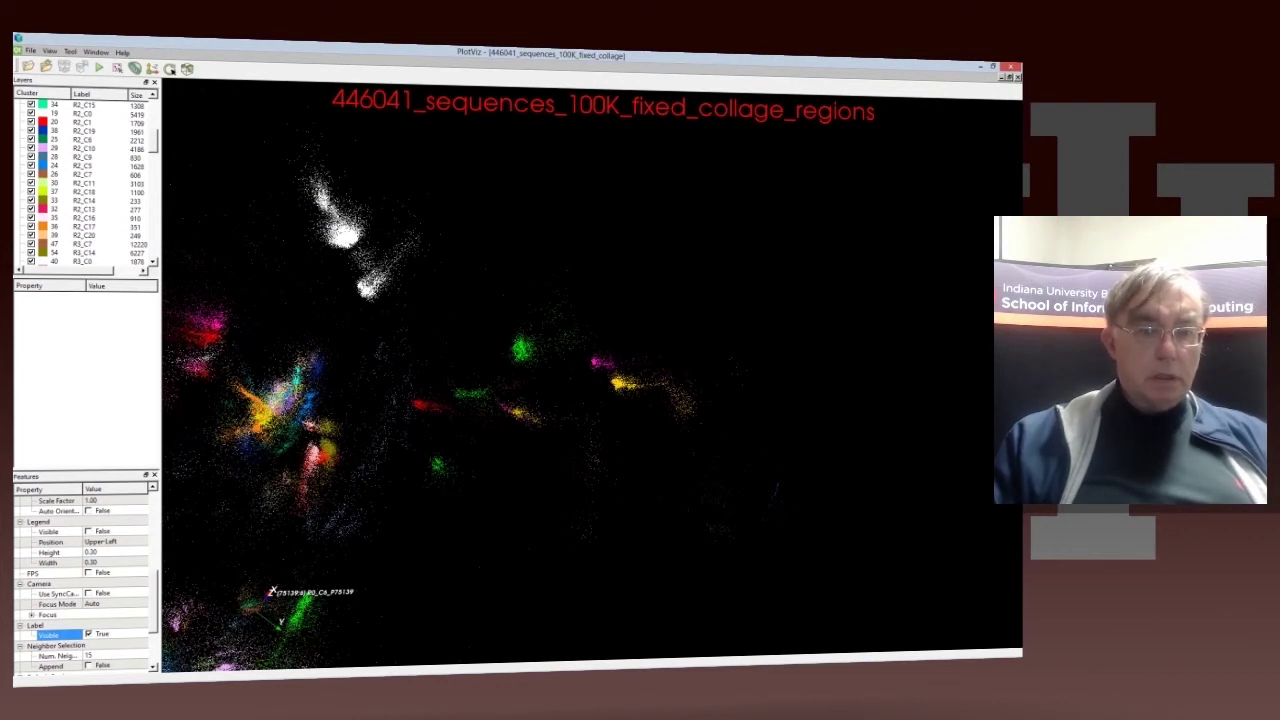
{"action": "left_click", "coordinate": [356, 235]}
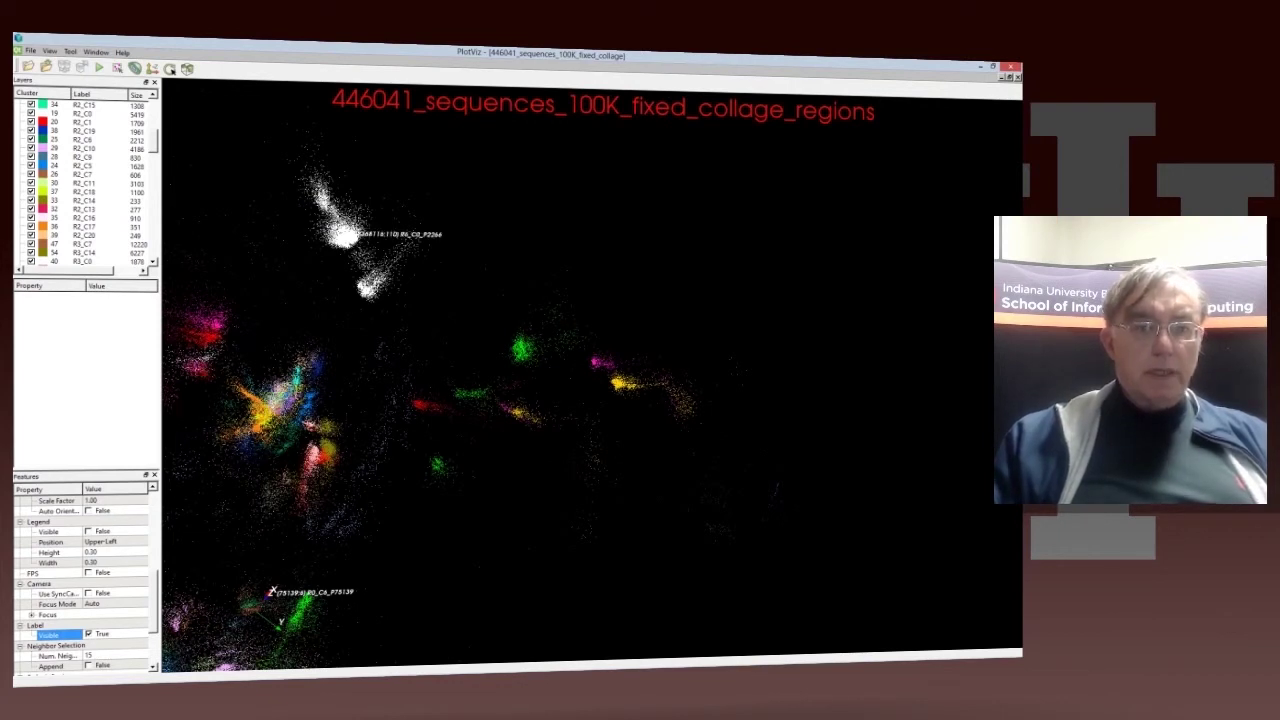
{"action": "left_click", "coordinate": [405, 254]}
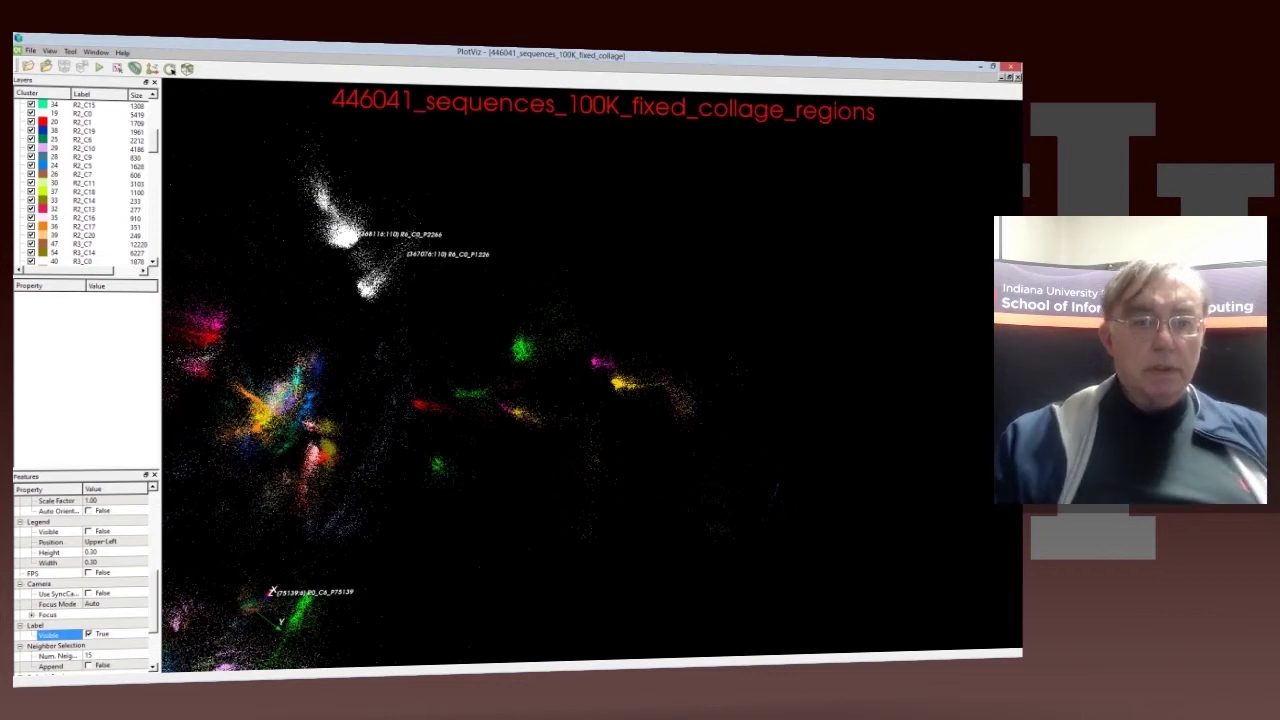
{"action": "left_click", "coordinate": [384, 252]}
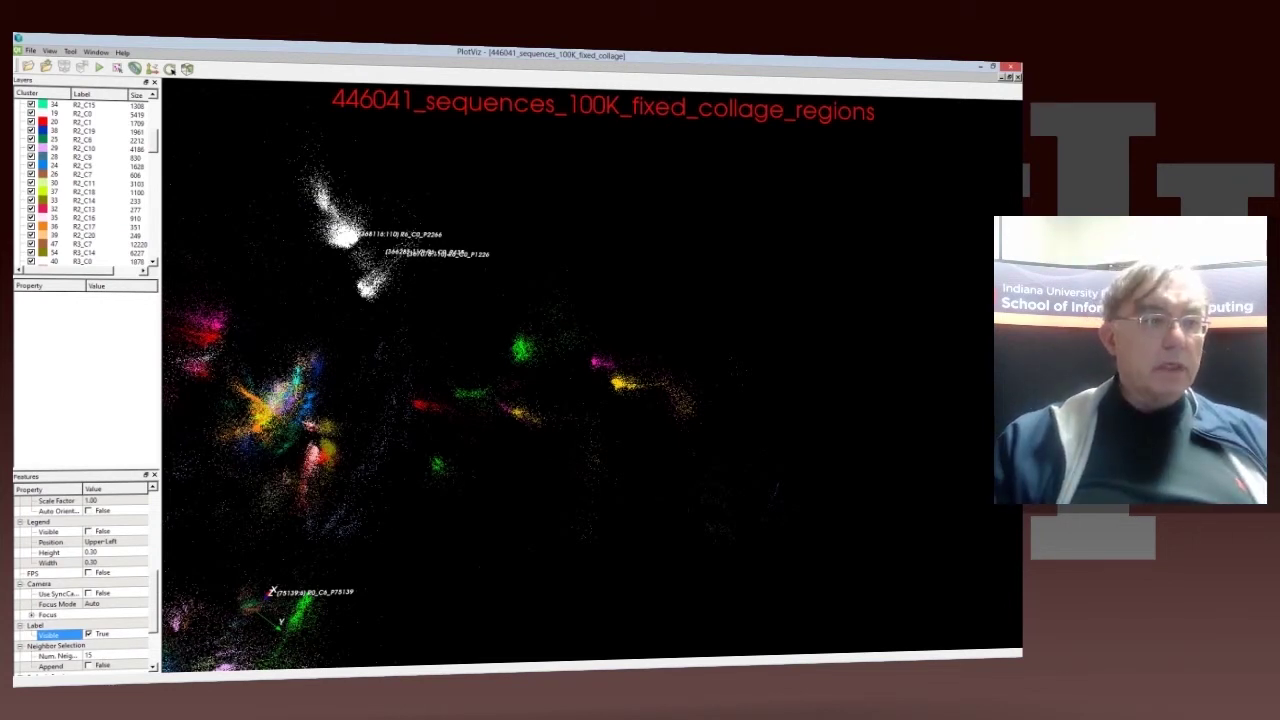
- Select cluster 110 (R6_C0) in the cluster list and clear the point labels by switching label visibility off and on
{"action": "scroll", "coordinate": [85, 180], "scroll_direction": "down", "scroll_amount": 15}
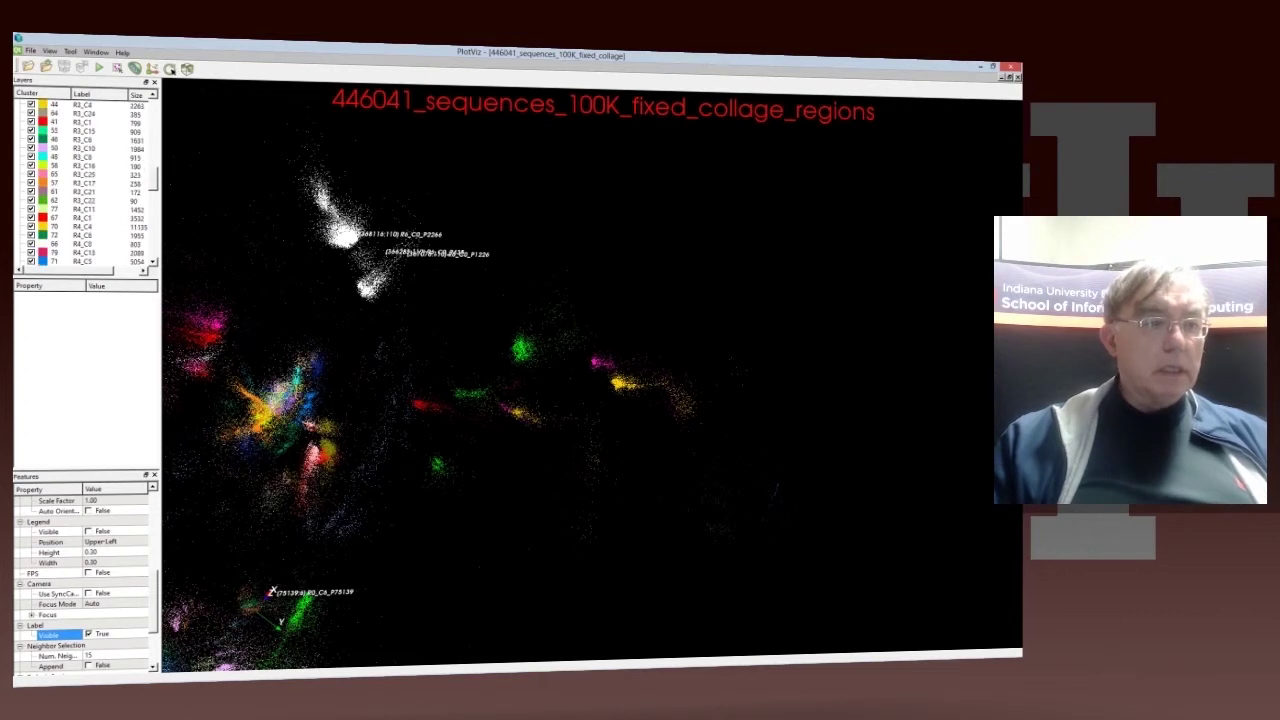
{"action": "scroll", "coordinate": [85, 180], "scroll_direction": "down", "scroll_amount": 5}
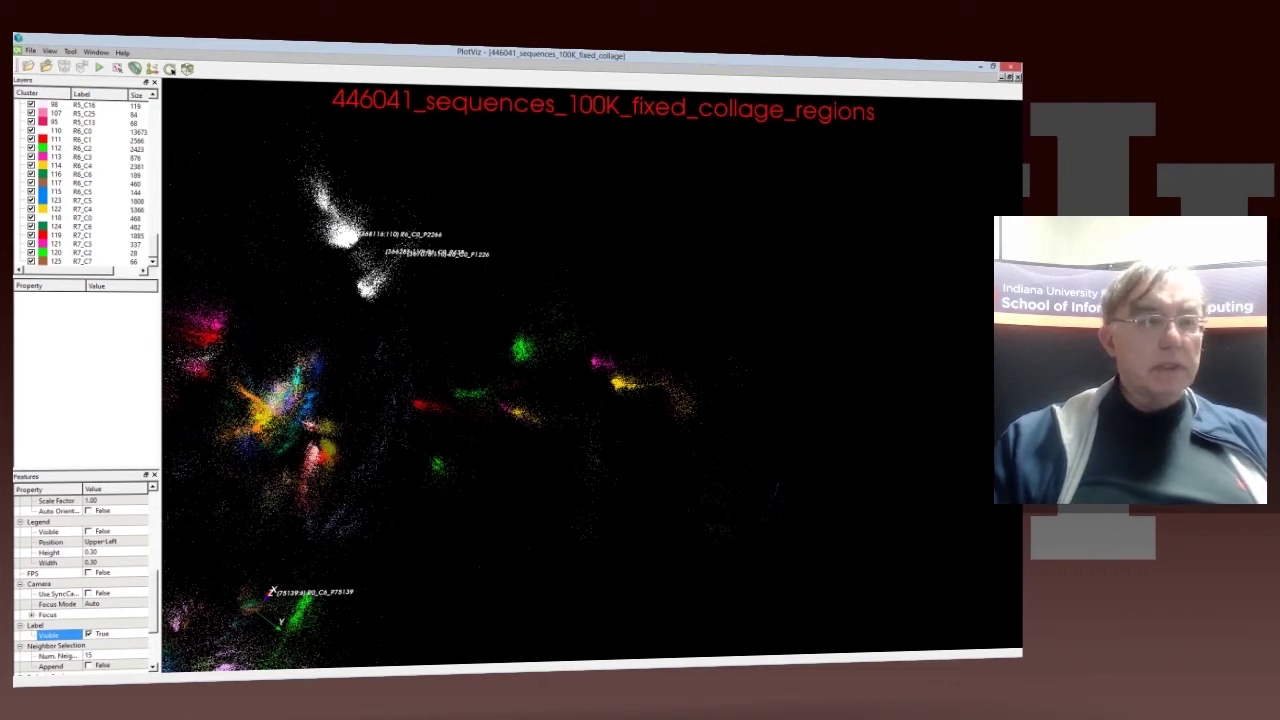
{"action": "left_click", "coordinate": [83, 131]}
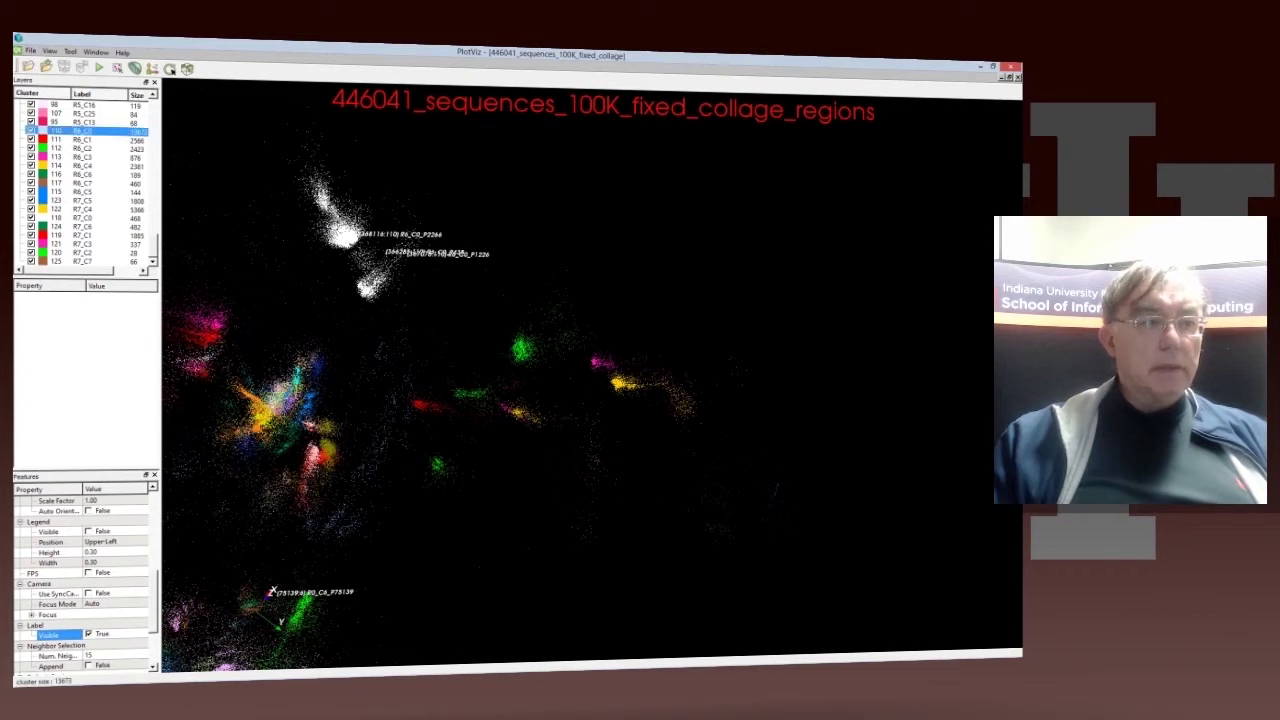
{"action": "left_click", "coordinate": [31, 131]}
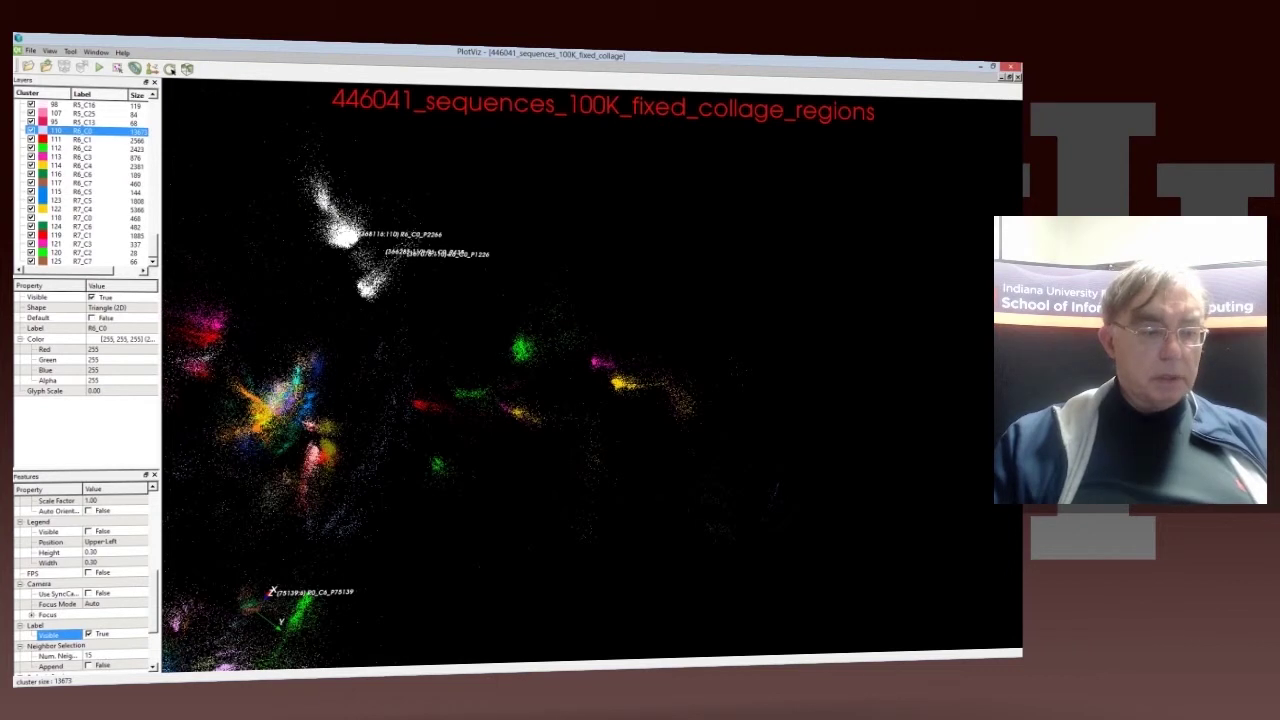
{"action": "left_click", "coordinate": [89, 634]}
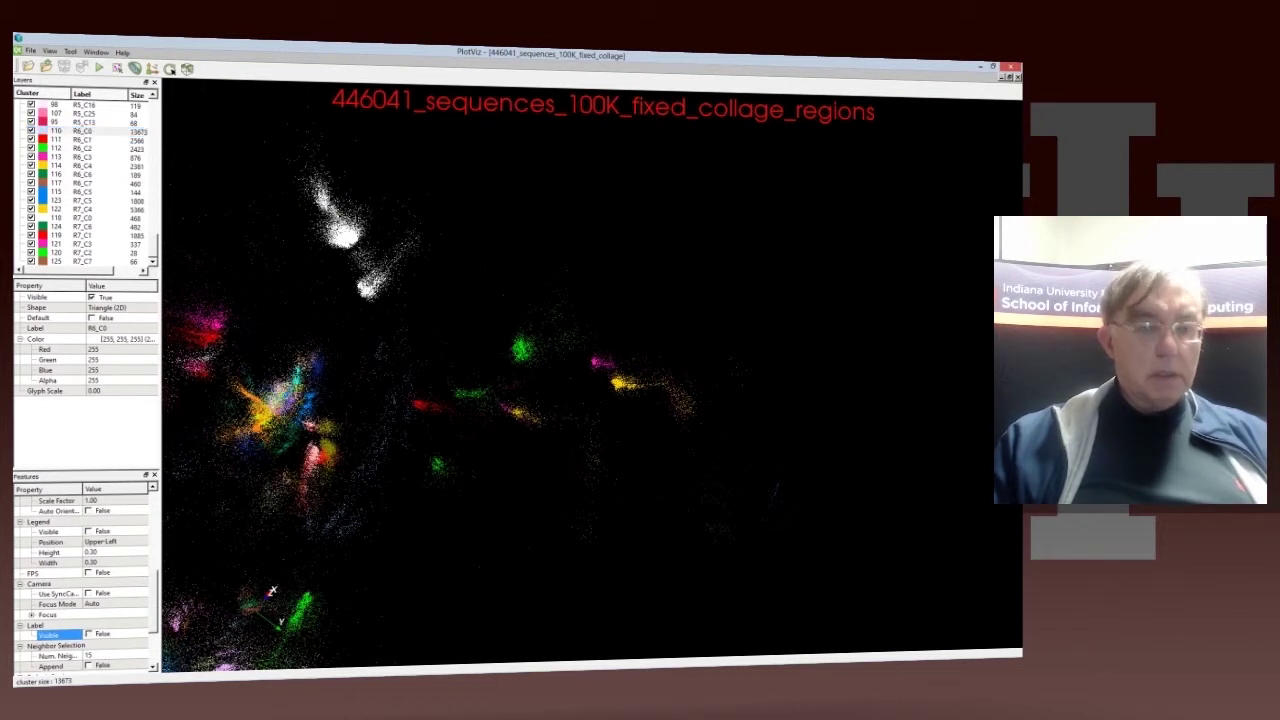
{"action": "key", "text": "space"}
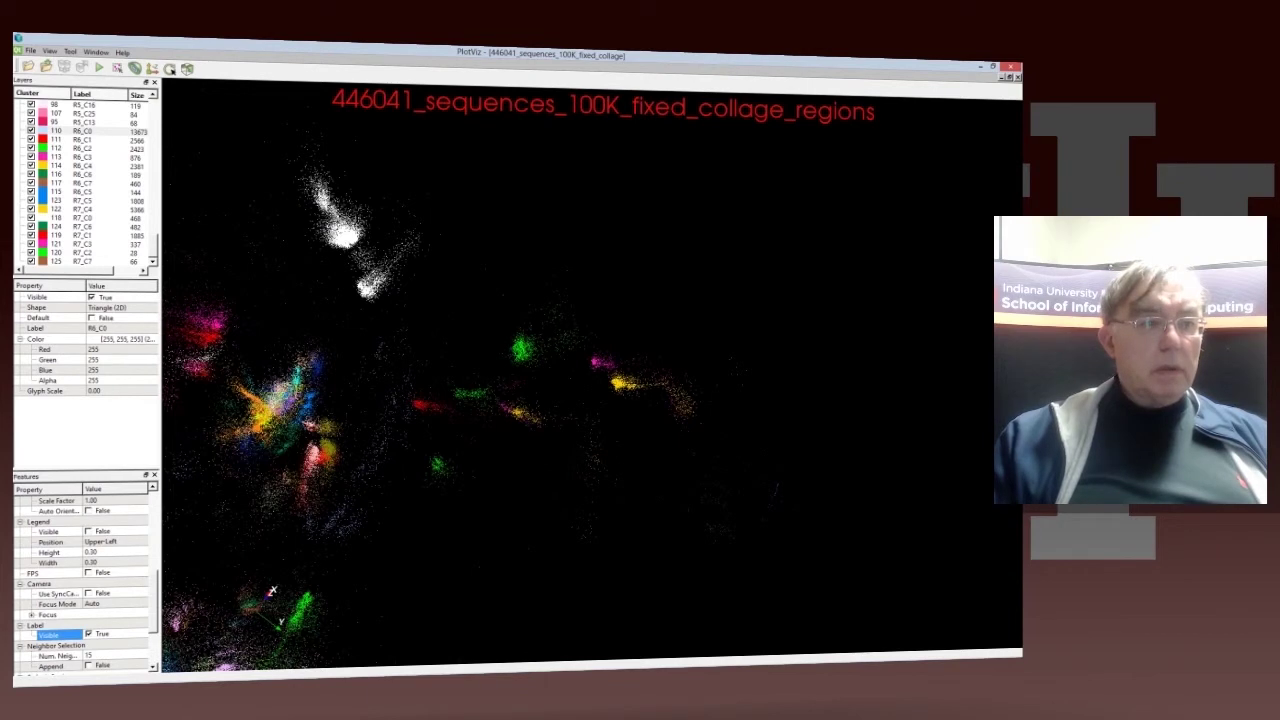
- Hide cluster 110 (R6_C0) and show it again to locate its points in the plot
{"action": "left_click", "coordinate": [95, 131]}
{"action": "key", "text": "space"}
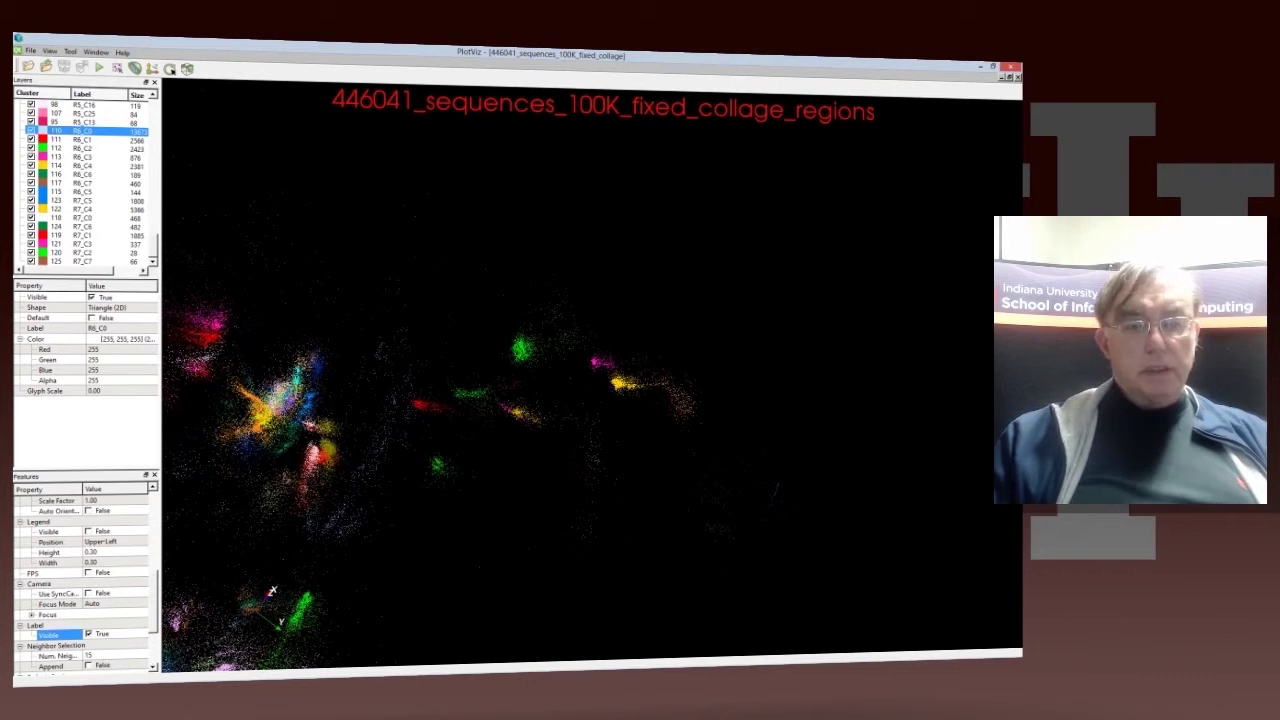
{"action": "key", "text": "space"}
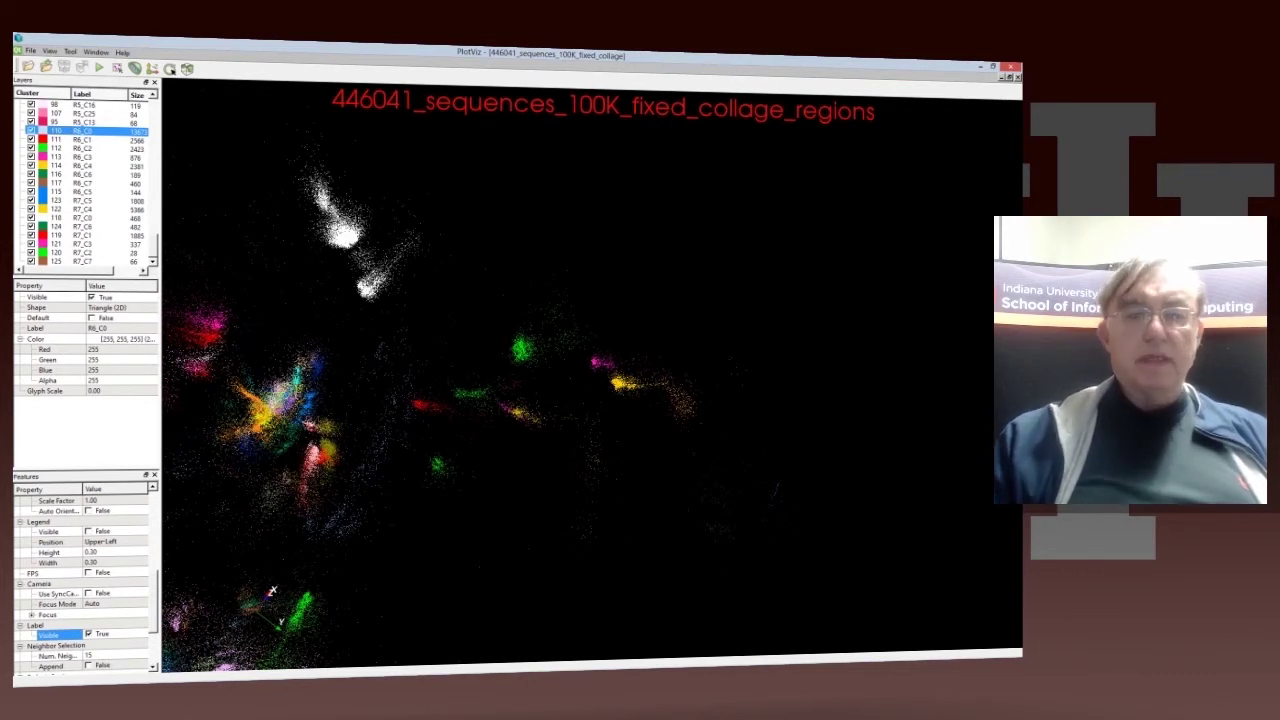
- Show the label of a point beside the upper white cluster, and turn label visibility off
{"action": "left_click", "coordinate": [359, 241]}
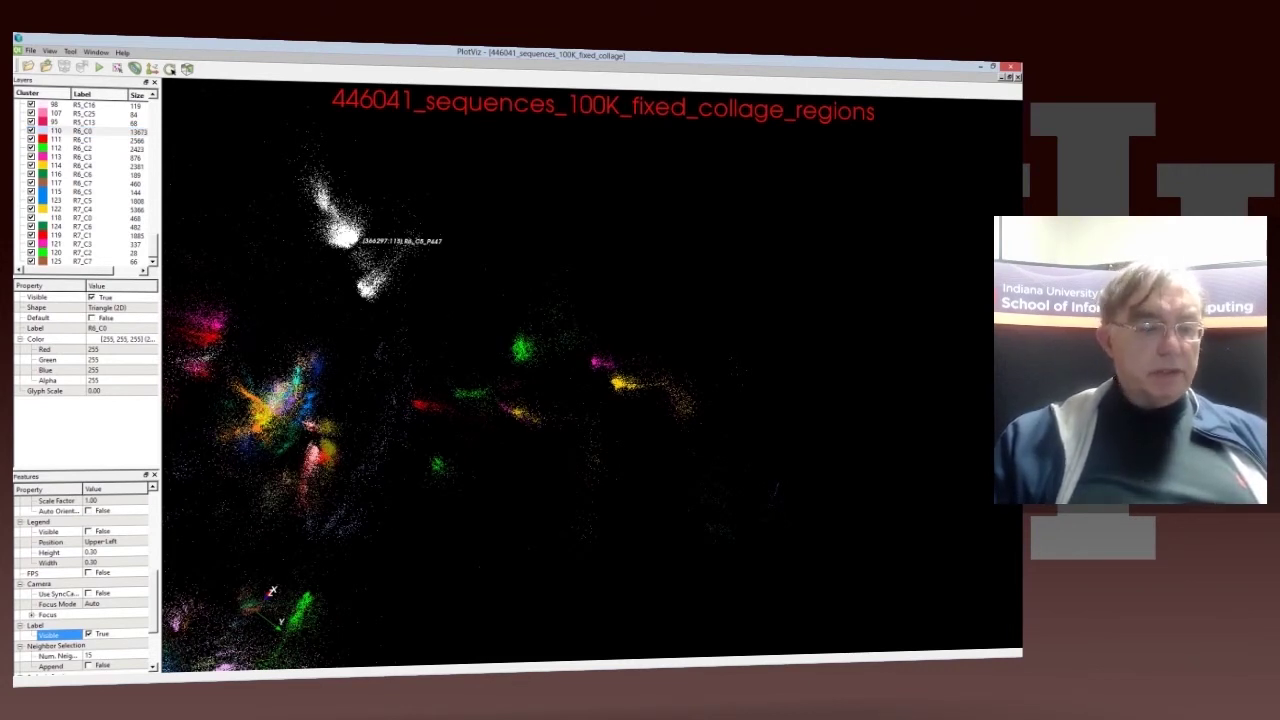
{"action": "left_click", "coordinate": [88, 633]}
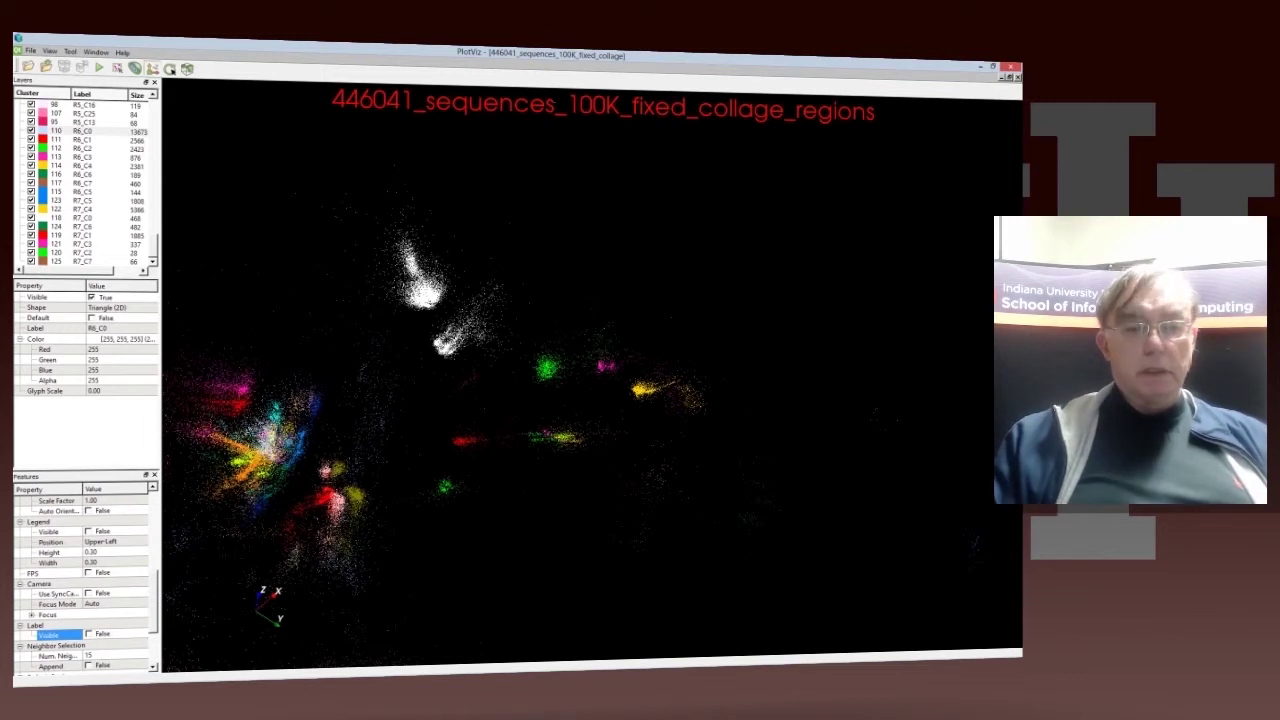
- Reset the view to frame the whole sequences point cloud in its default orientation
{"action": "left_click", "coordinate": [152, 68]}
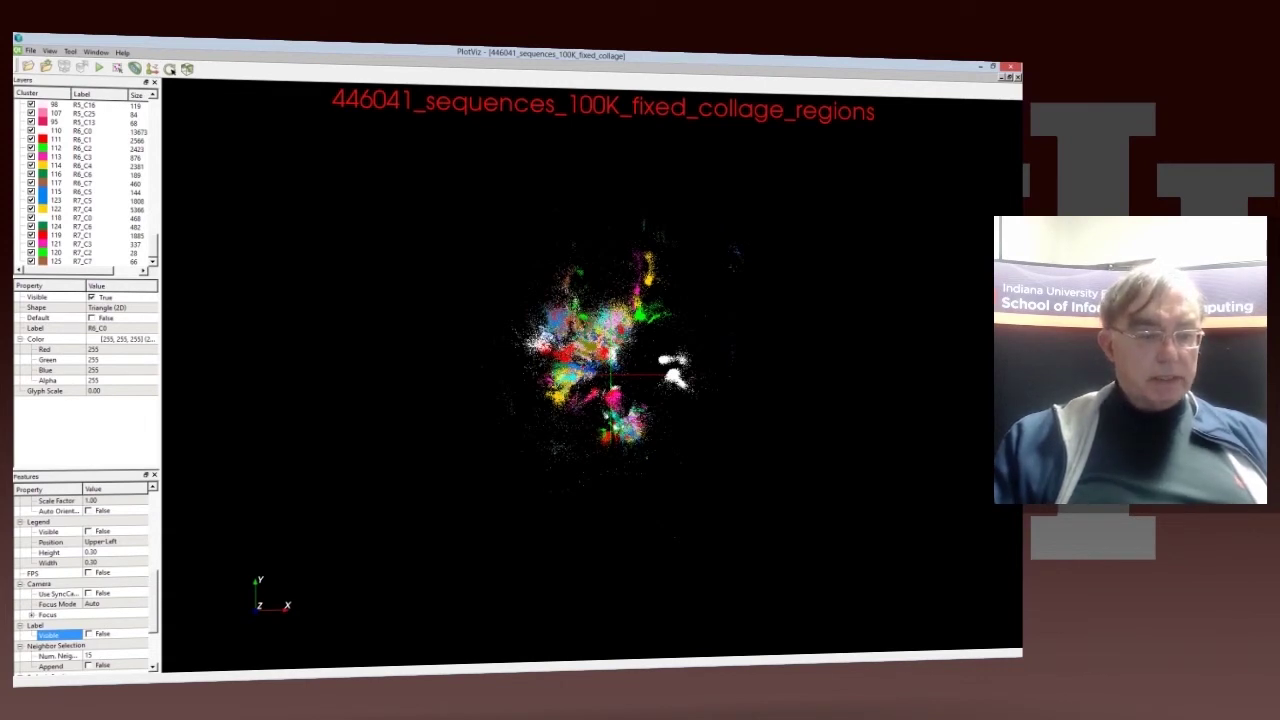
{"action": "scroll", "coordinate": [85, 580], "scroll_direction": "up", "scroll_amount": 5}
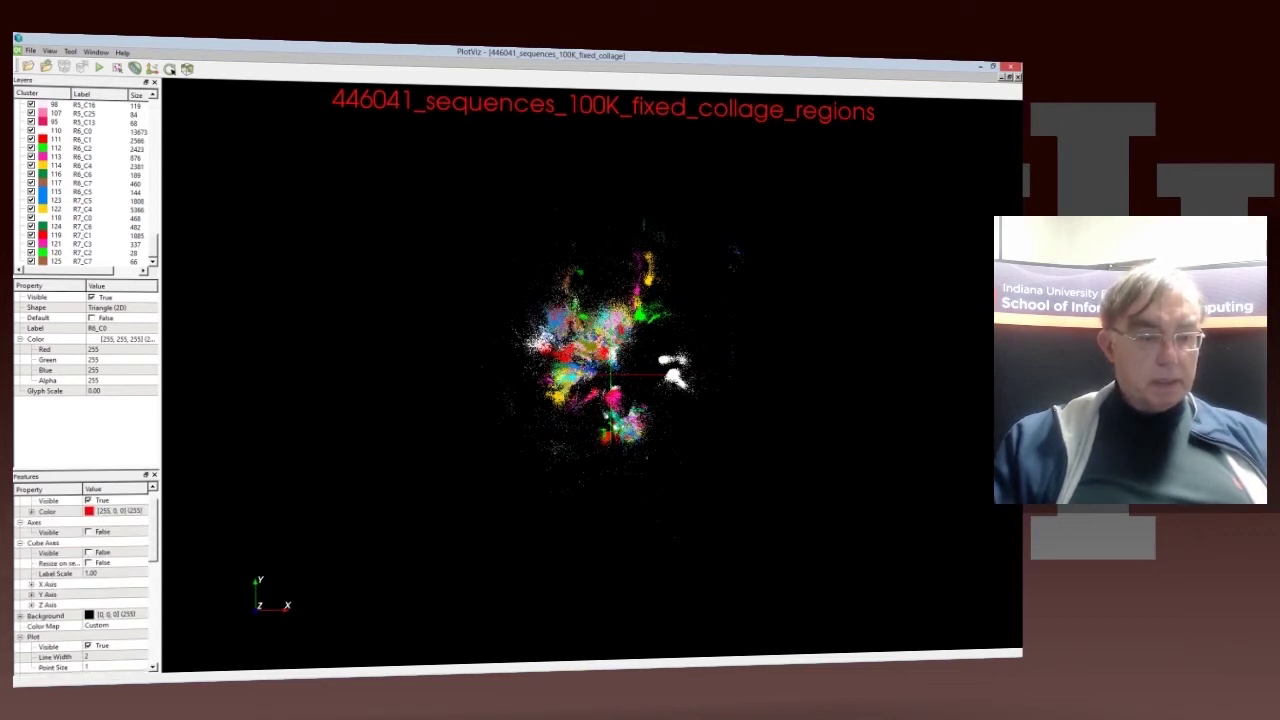
- Turn off the axes' visibility in the sequences plot
{"action": "left_click", "coordinate": [89, 532]}
{"action": "left_click", "coordinate": [88, 531]}
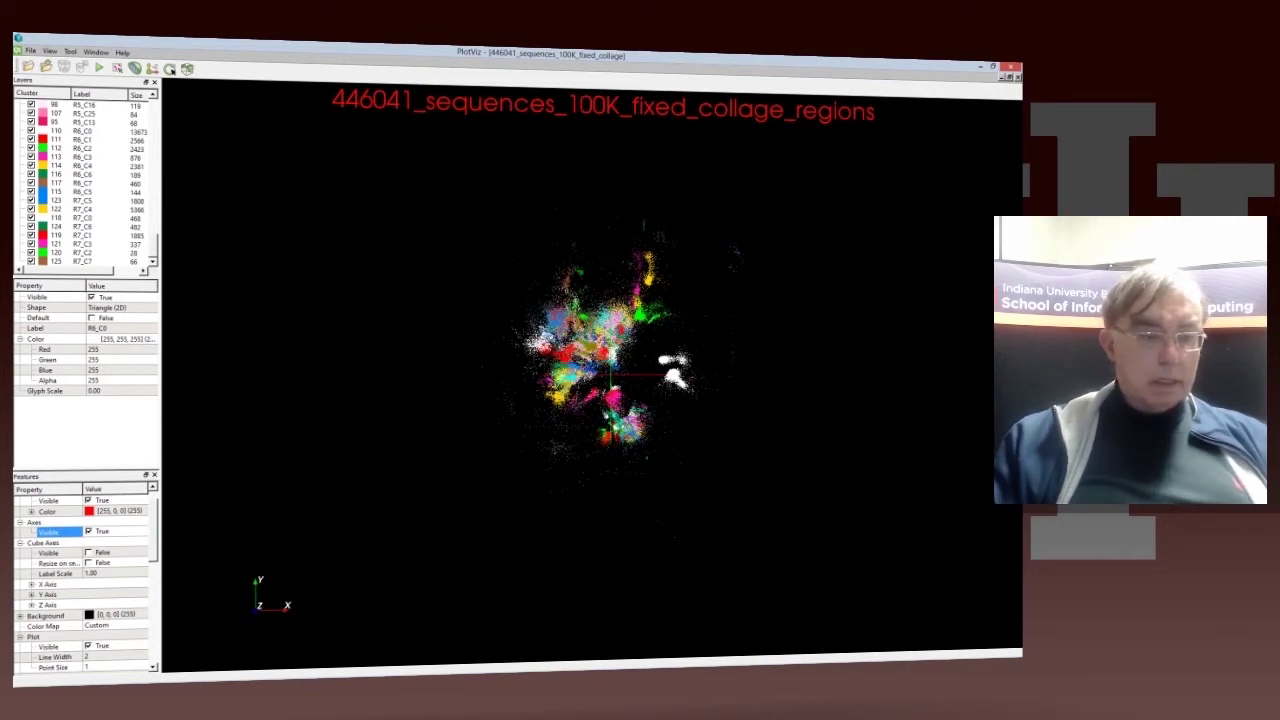
{"action": "left_click", "coordinate": [88, 531]}
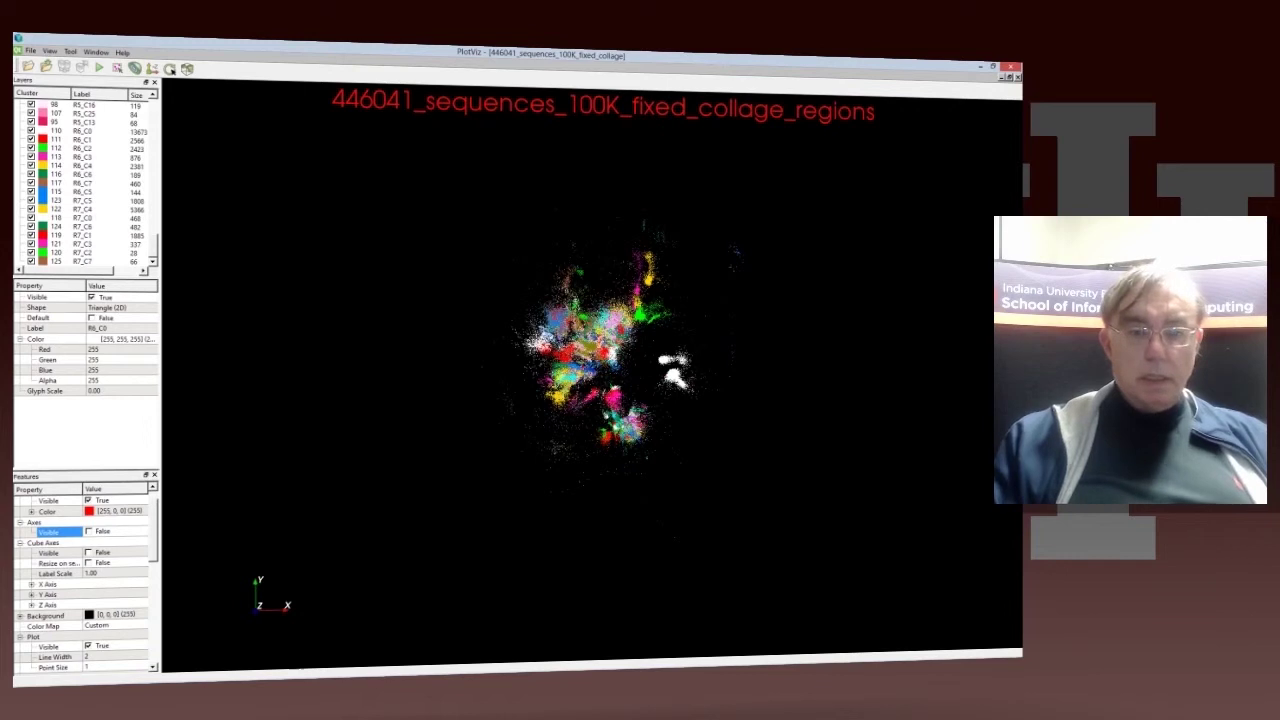
- Look closely at the sequences point cloud, then select cluster 110 (R6_C0) and toggle its visibility off and on to identify its points
{"action": "scroll", "coordinate": [592, 374], "scroll_direction": "up", "scroll_amount": 1}
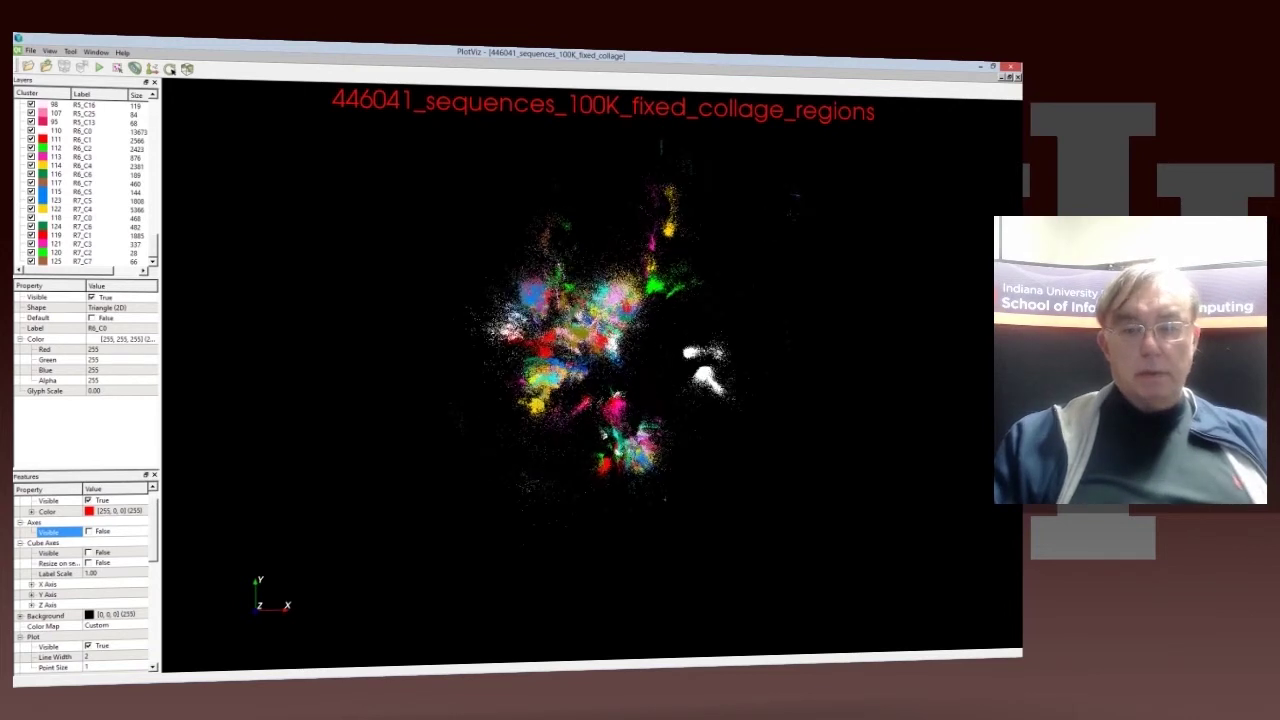
{"action": "scroll", "coordinate": [610, 373], "scroll_direction": "up", "scroll_amount": 5}
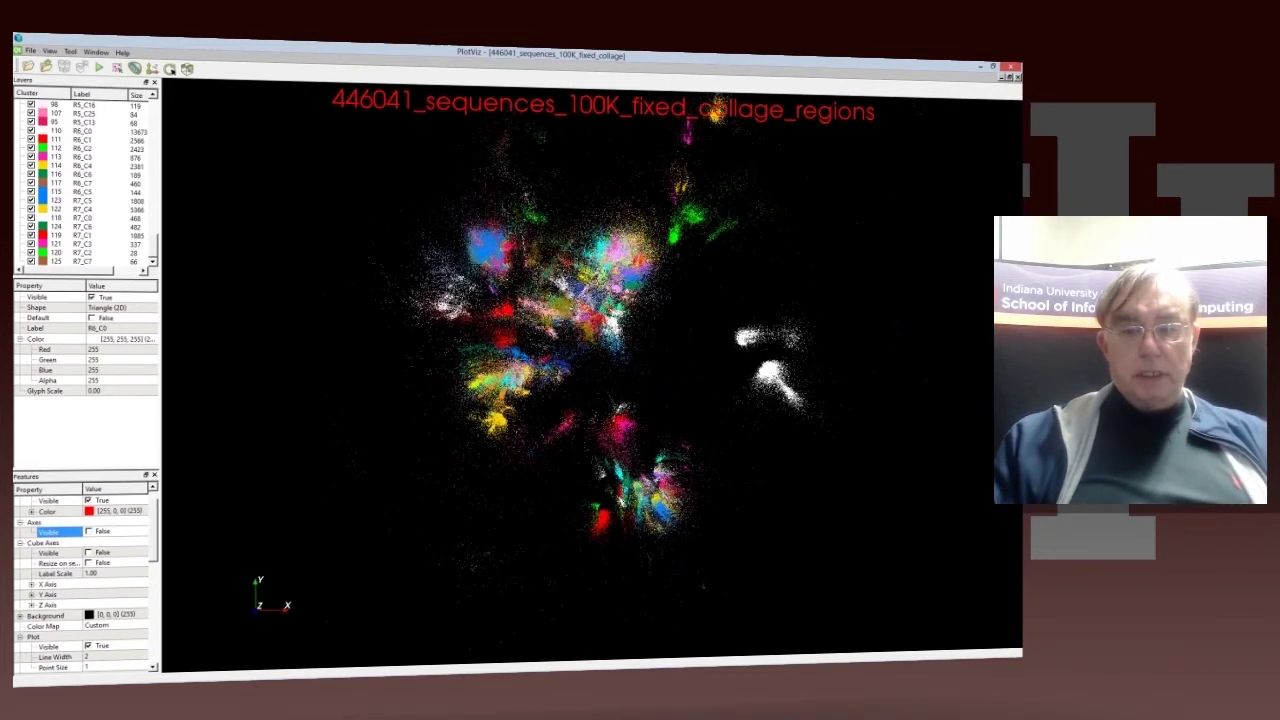
{"action": "scroll", "coordinate": [550, 340], "scroll_direction": "up", "scroll_amount": 4}
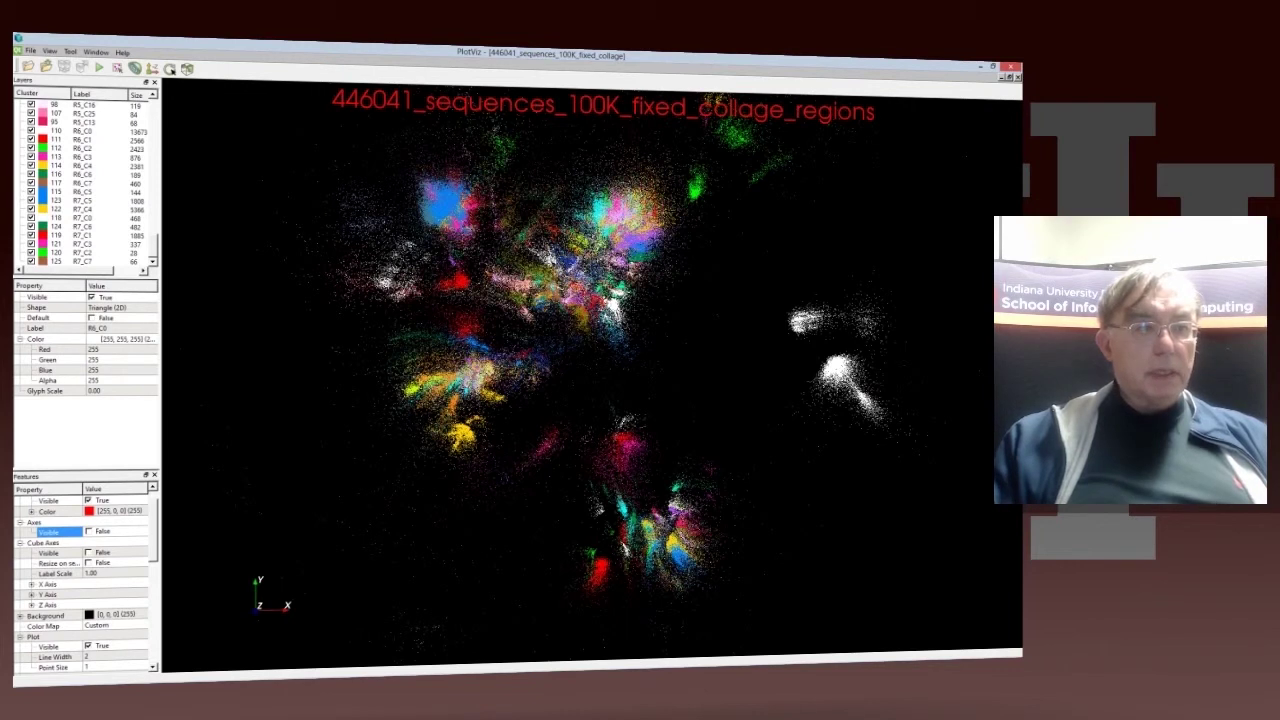
{"action": "left_click", "coordinate": [83, 130]}
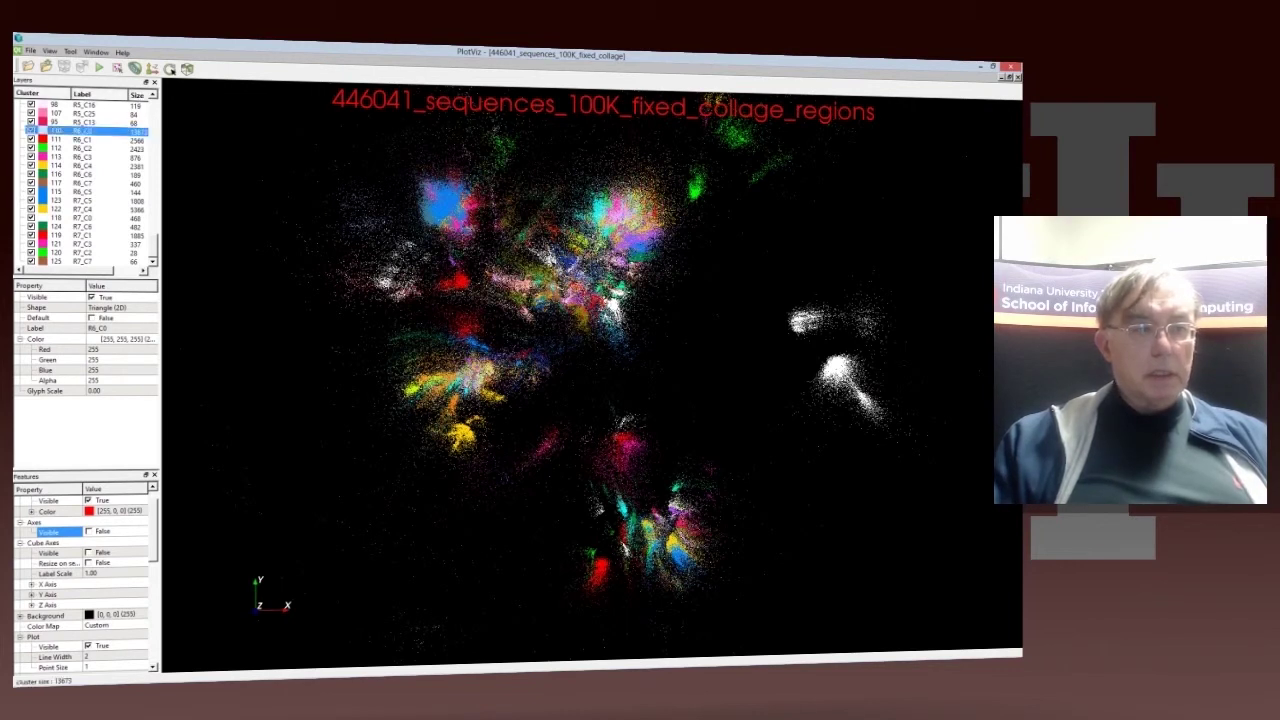
{"action": "key", "text": "space"}
{"action": "key", "text": "space"}
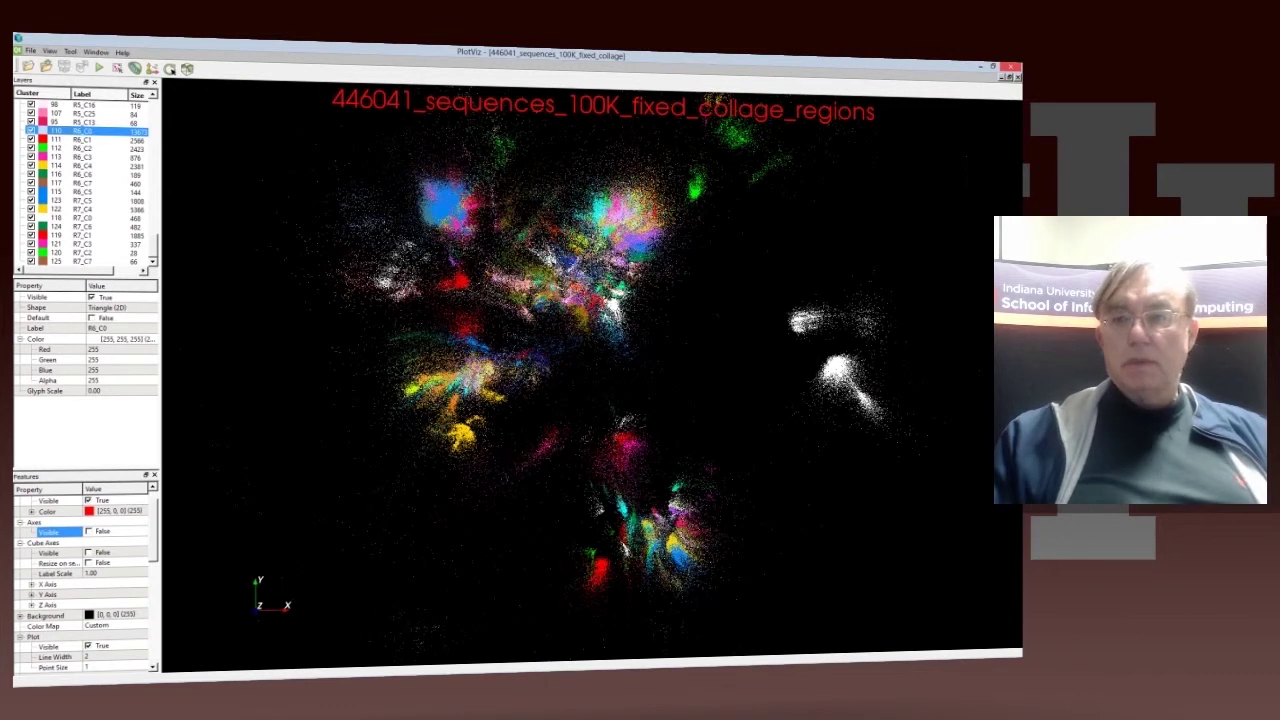
- Close the sequences plot and open 100KMetagenomics.pviz from the PlotViz3 folder in a maximized PlotViz window
{"action": "key", "text": "alt+F4"}
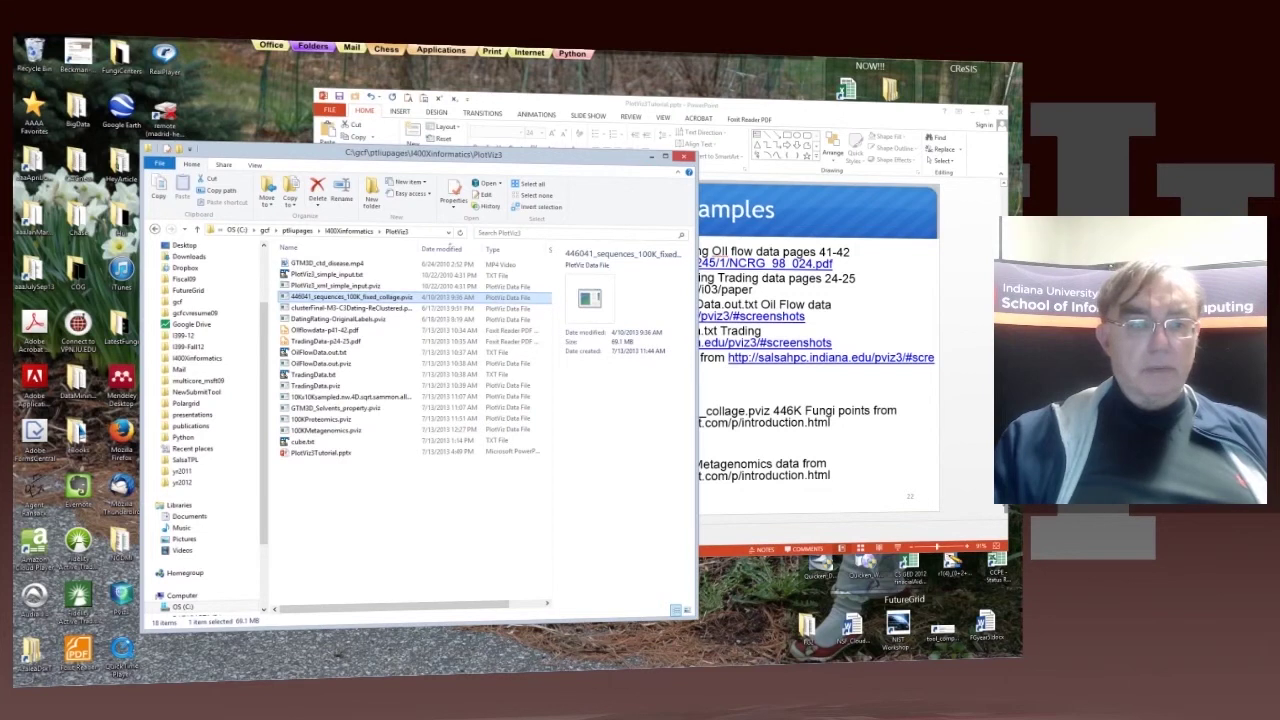
{"action": "left_click_drag", "start_coordinate": [560, 156], "coordinate": [479, 182]}
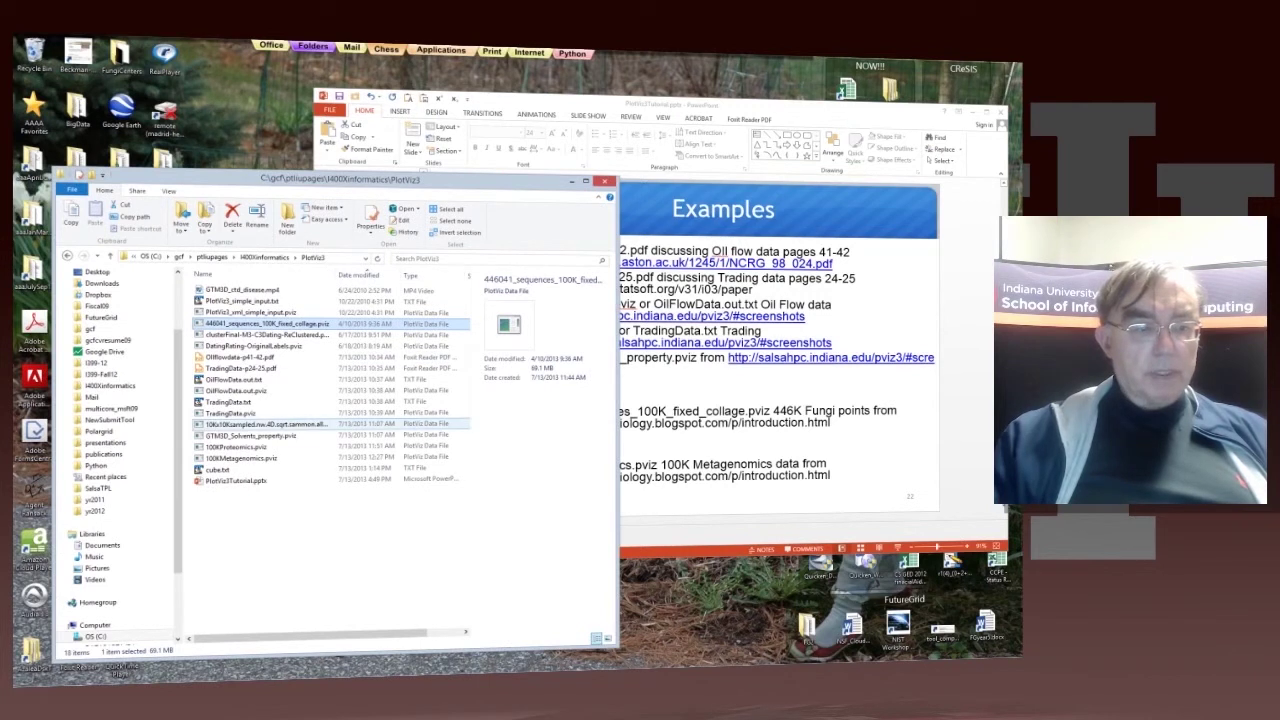
{"action": "double_click", "coordinate": [255, 459]}
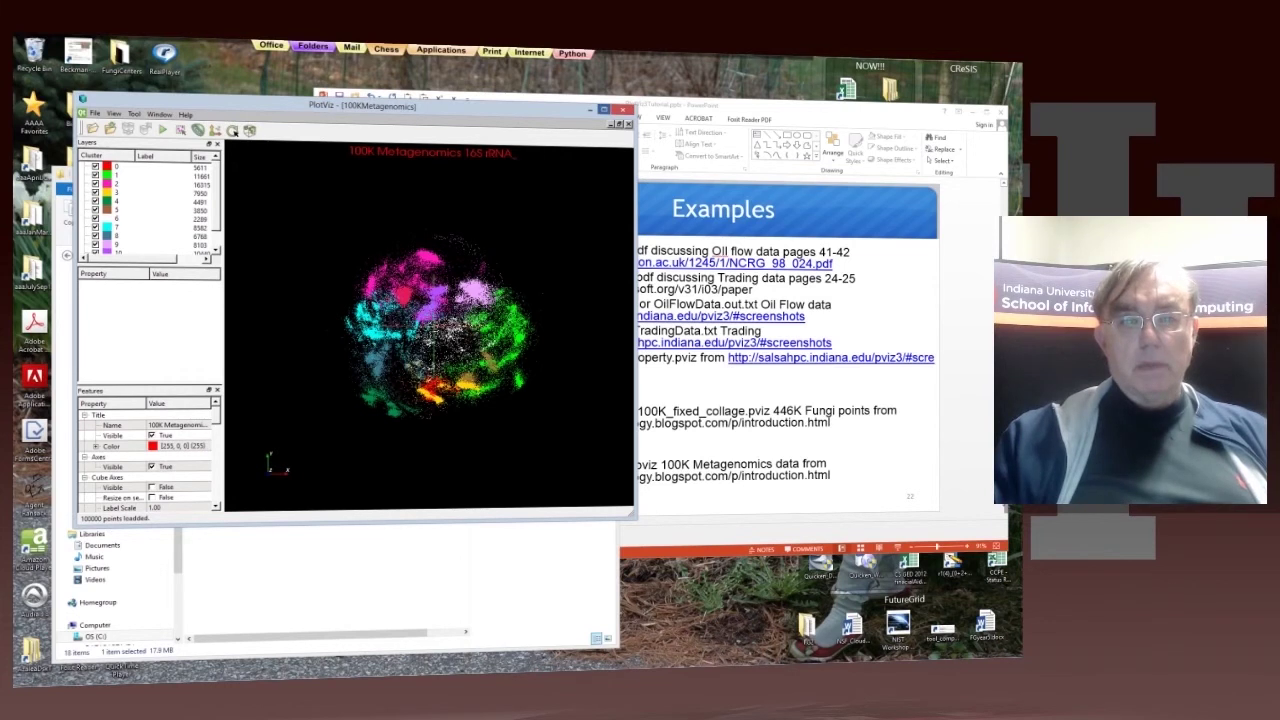
{"action": "left_click", "coordinate": [604, 109]}
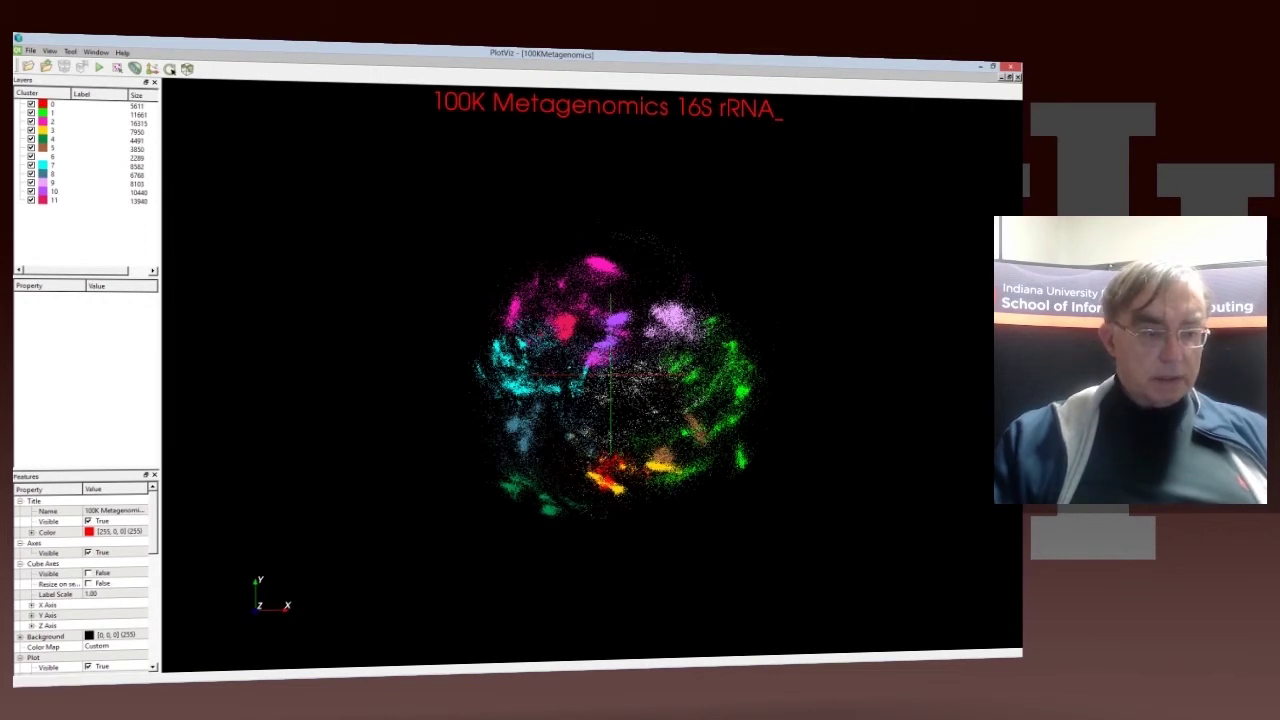
- Hide the axes in the 100K Metagenomics plot and examine its clusters up close
{"action": "left_click", "coordinate": [88, 552]}
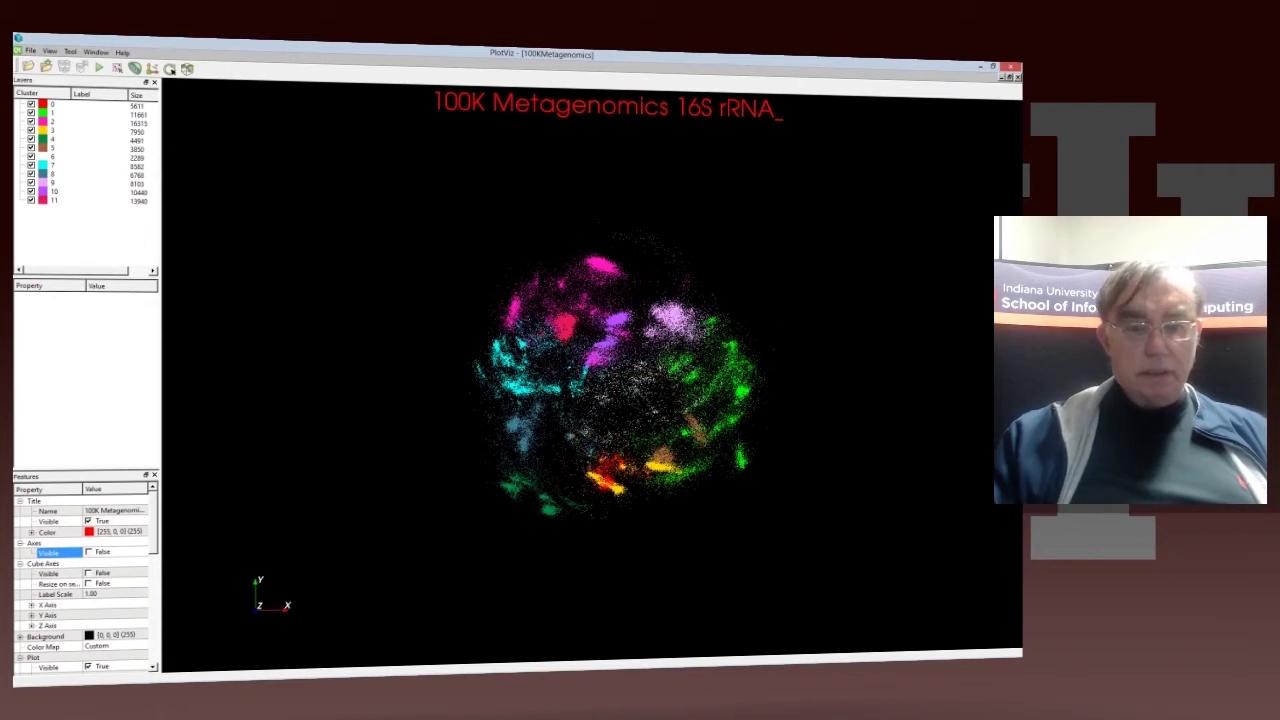
{"action": "scroll", "coordinate": [620, 387], "scroll_direction": "up", "scroll_amount": 2}
{"action": "scroll", "coordinate": [615, 390], "scroll_direction": "up", "scroll_amount": 3}
{"action": "scroll", "coordinate": [615, 390], "scroll_direction": "up", "scroll_amount": 3}
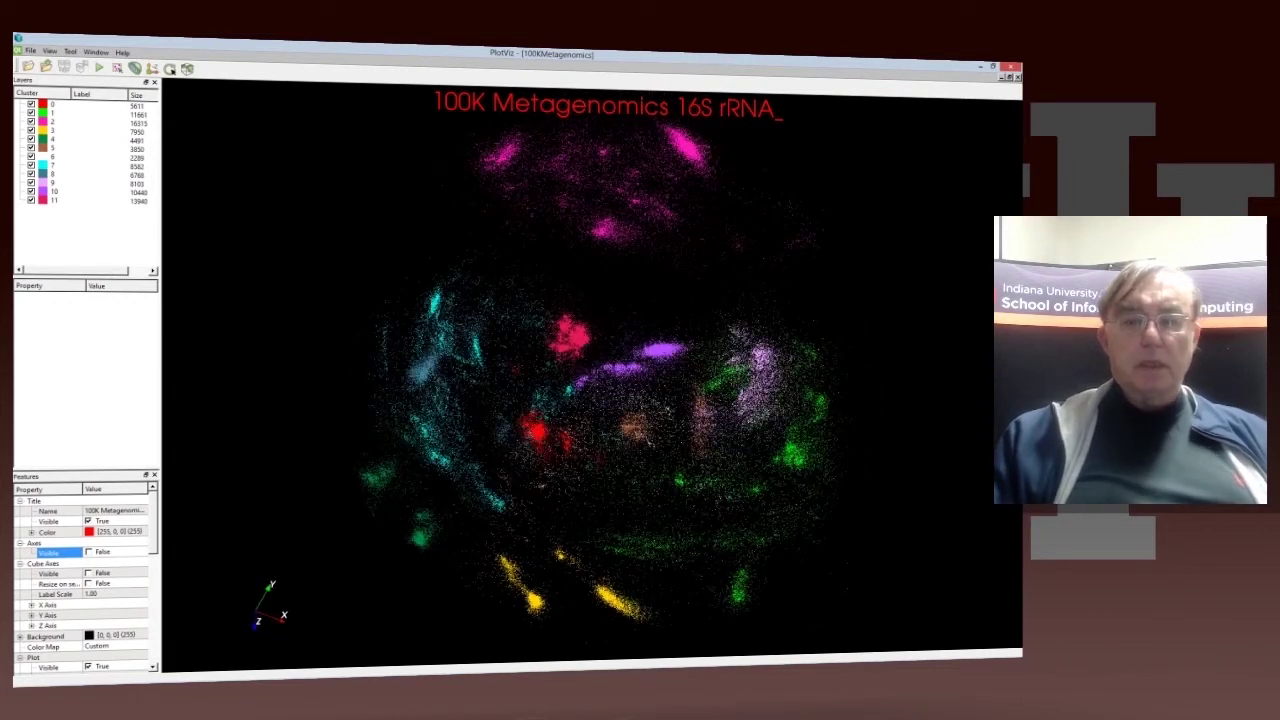
{"action": "scroll", "coordinate": [592, 370], "scroll_direction": "up", "scroll_amount": 1}
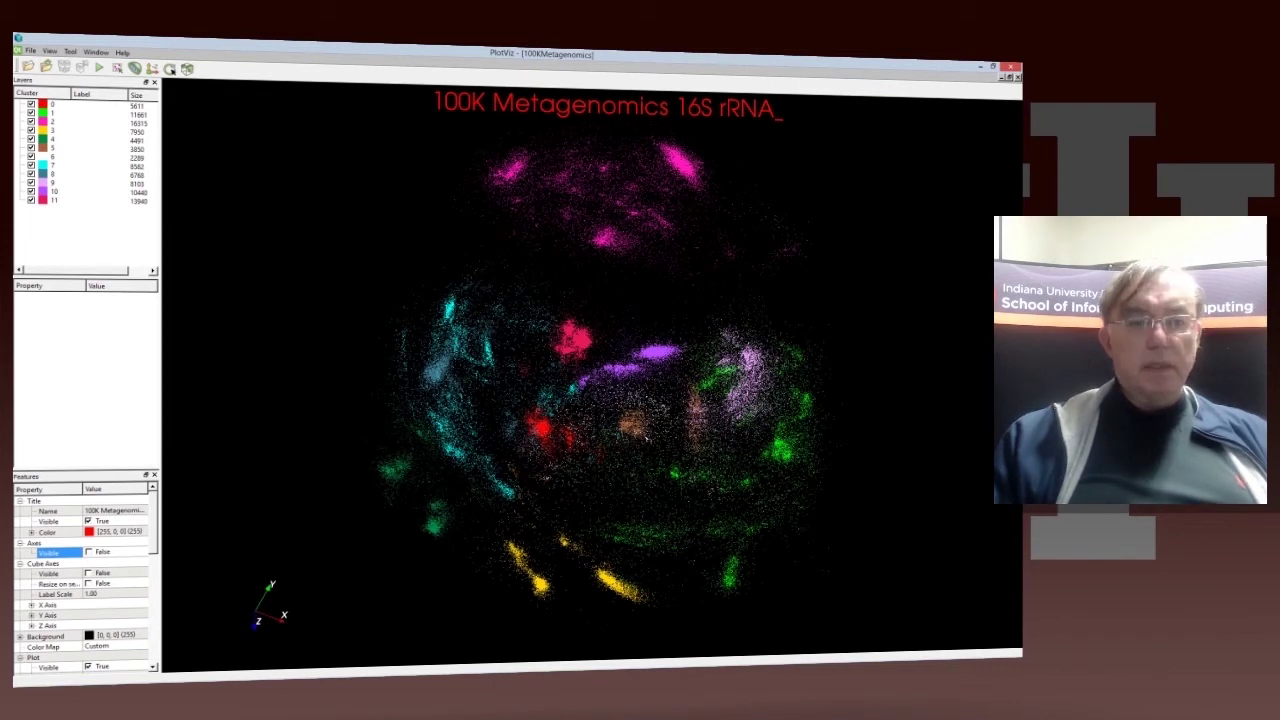
- Select clusters 10, 9 and 2 in turn to identify them in the metagenomics plot, and view the whole point cloud from another angle
{"action": "left_click", "coordinate": [85, 192]}
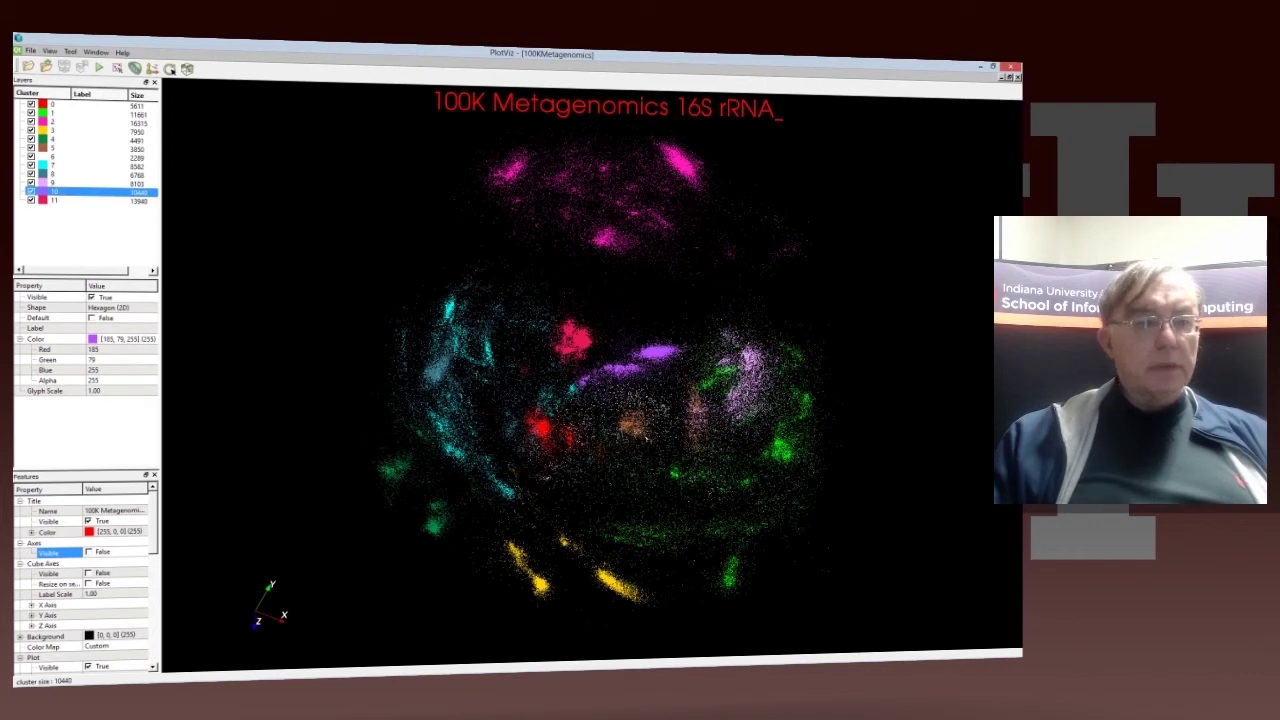
{"action": "left_click", "coordinate": [31, 183]}
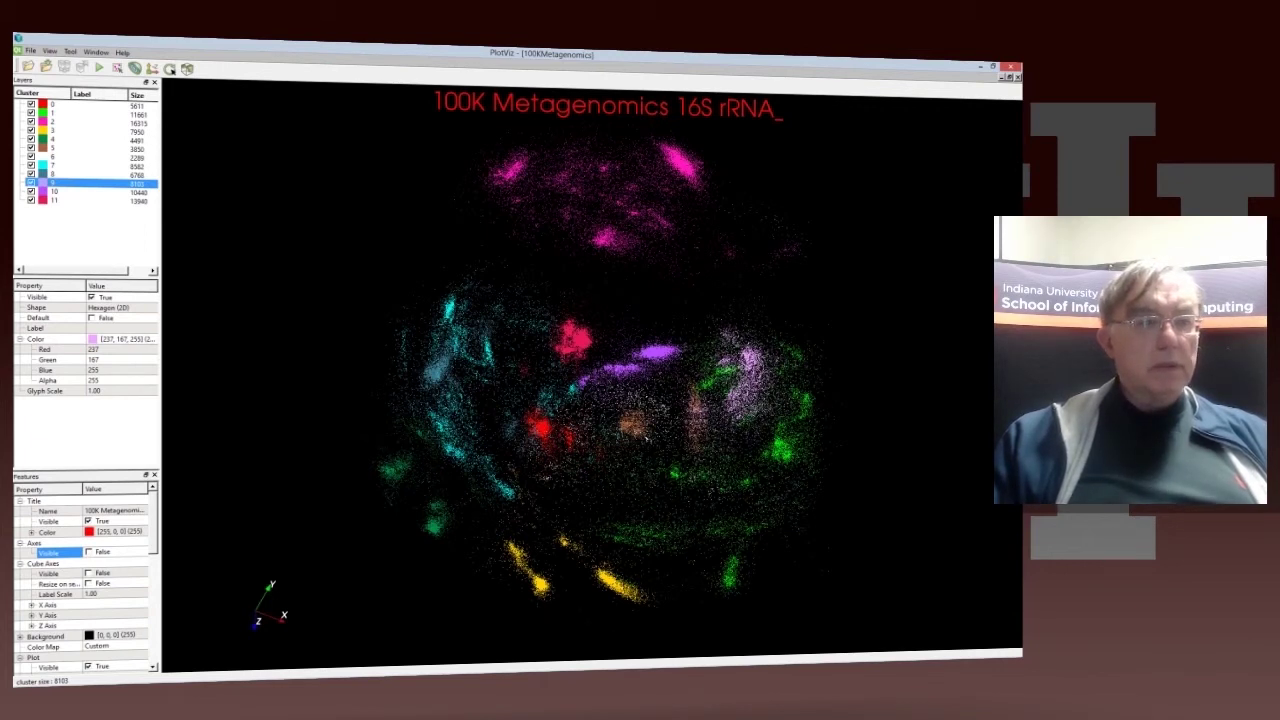
{"action": "left_click", "coordinate": [90, 122]}
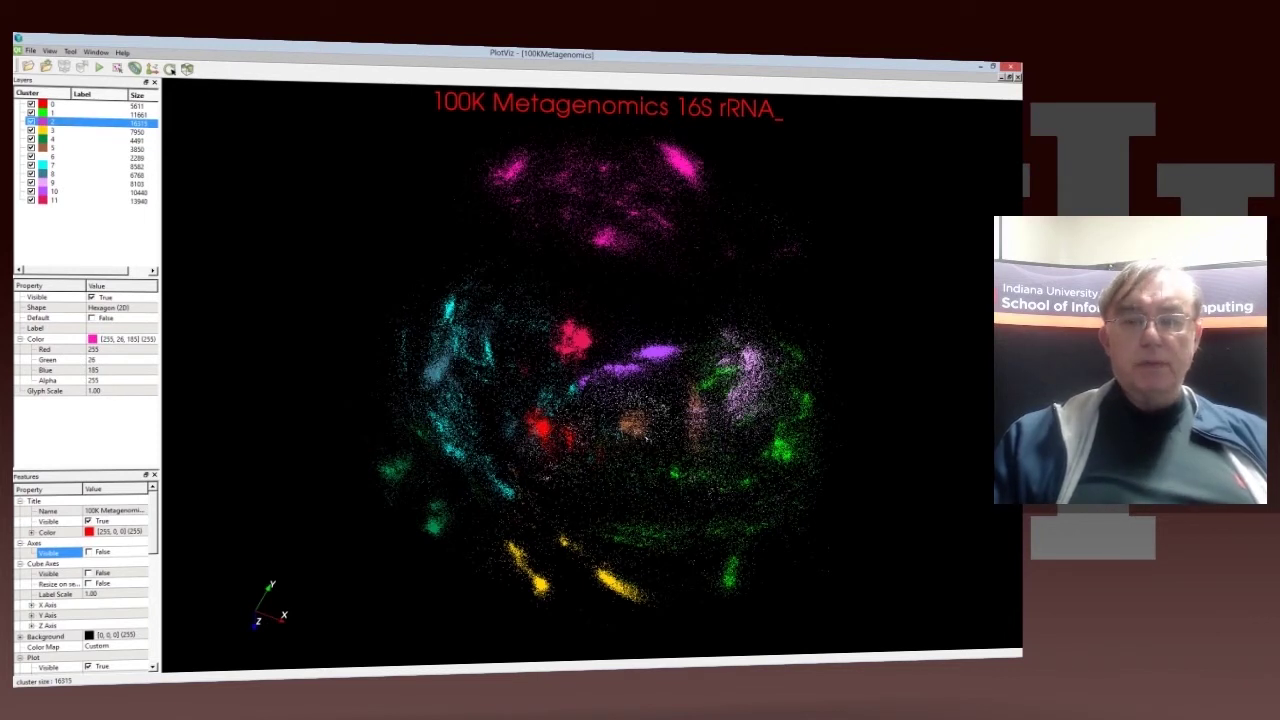
{"action": "left_click_drag", "start_coordinate": [646, 438], "coordinate": [602, 489]}
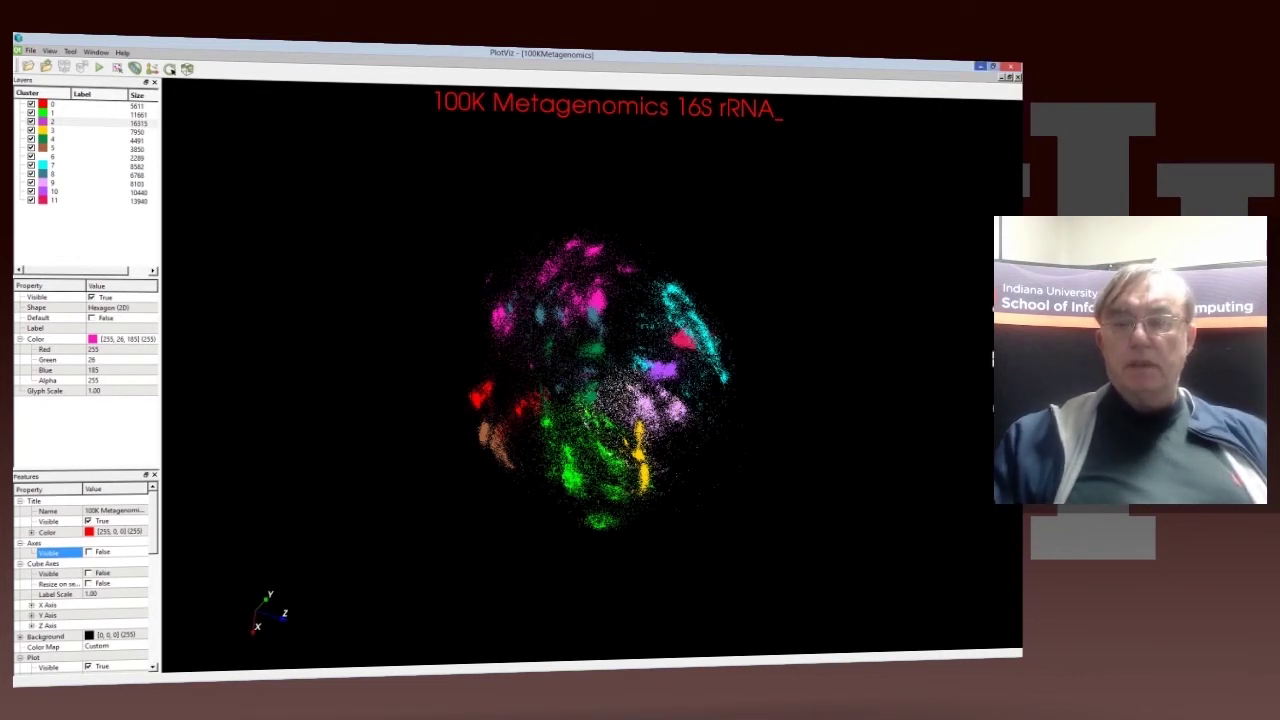
- Close the metagenomics plot and switch to the Examples slide in PowerPoint
{"action": "key", "text": "alt+F4"}
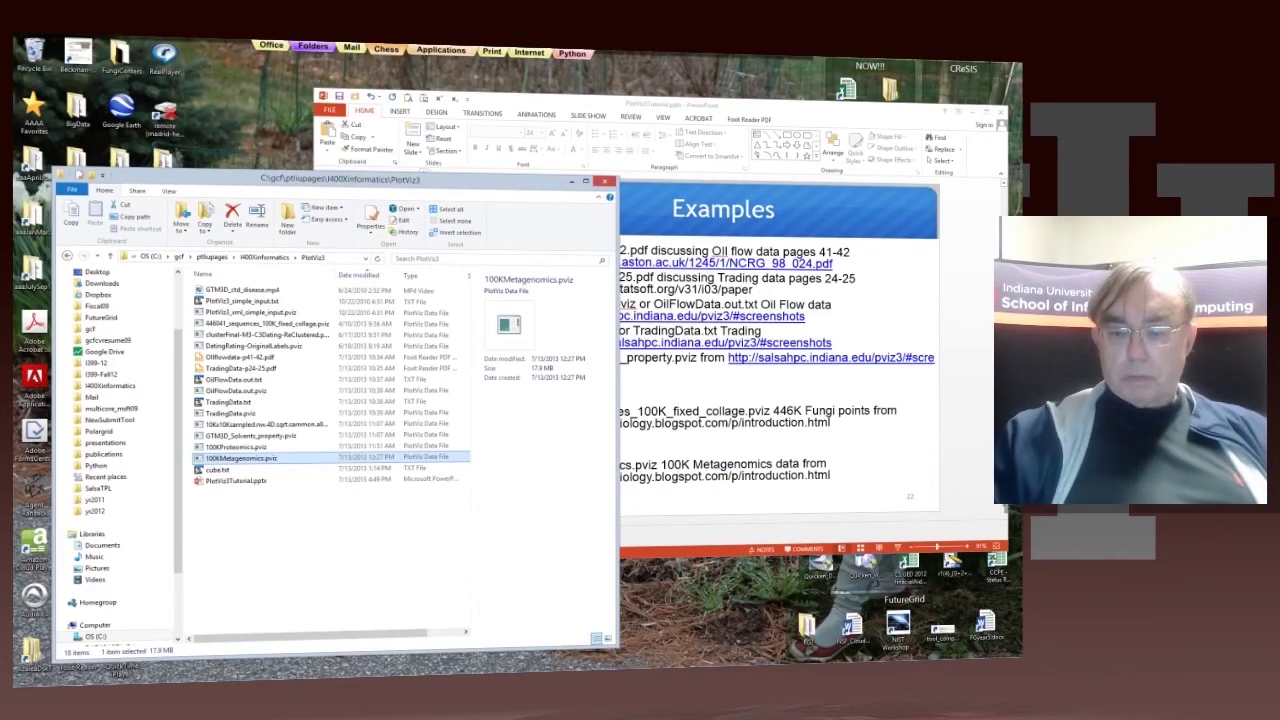
{"action": "left_click", "coordinate": [787, 256]}
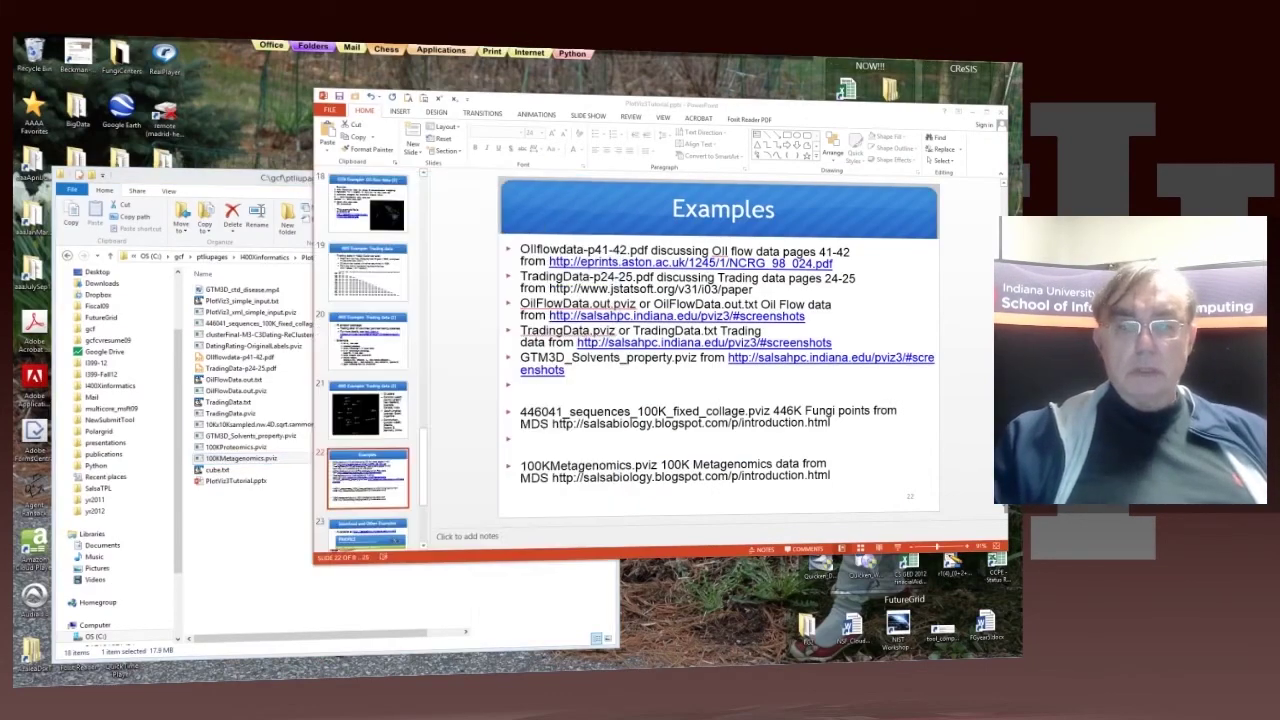